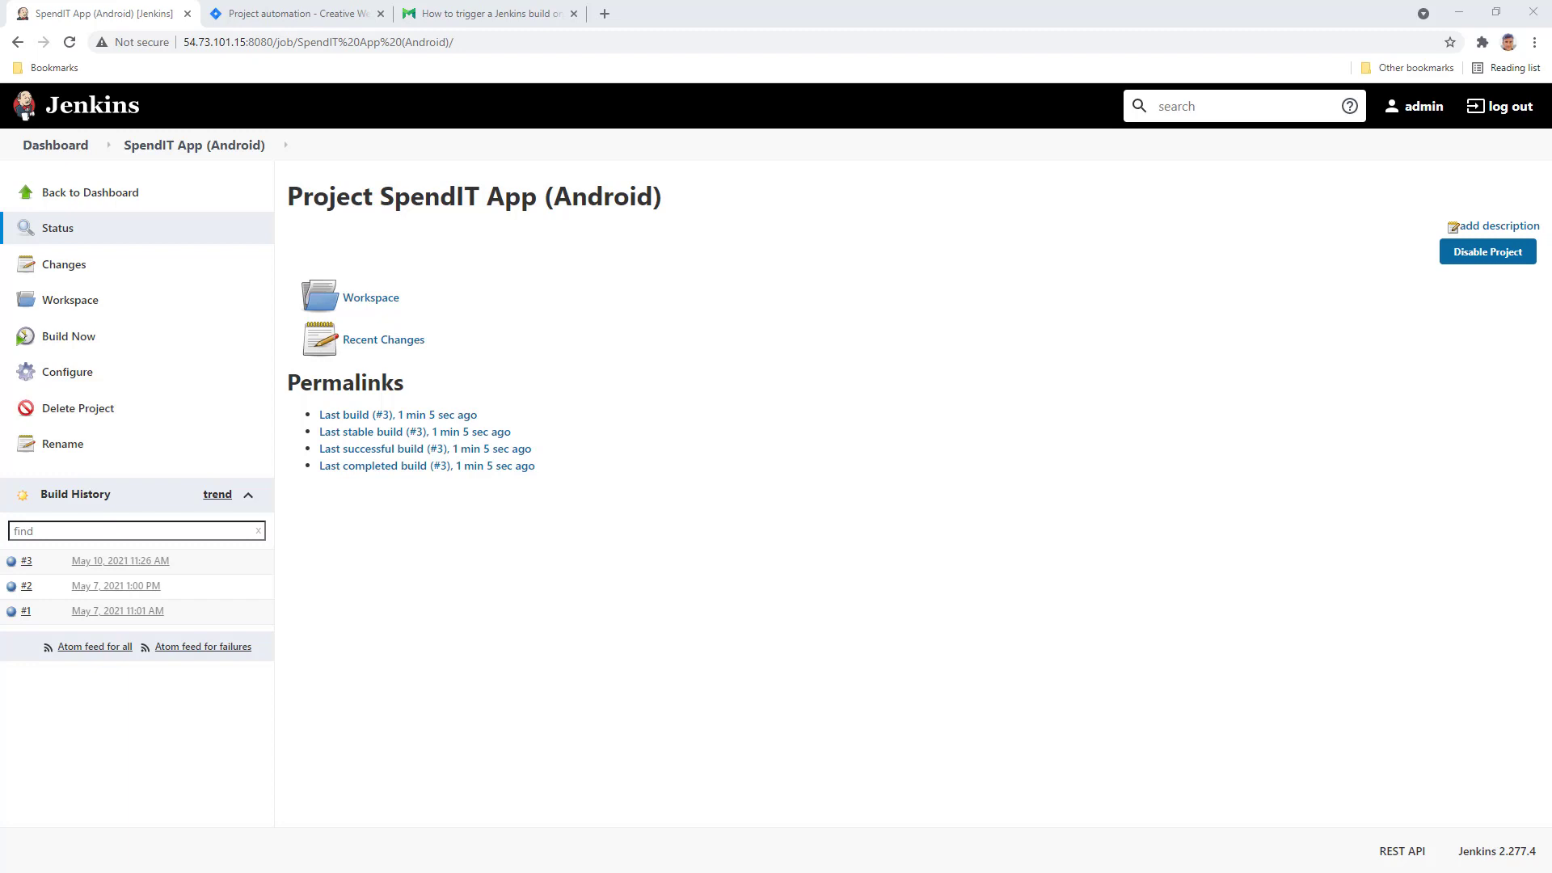
# - In Git Bash, check the repository status and stage all changed files
pyautogui.hotkey('alt', 'Tab')
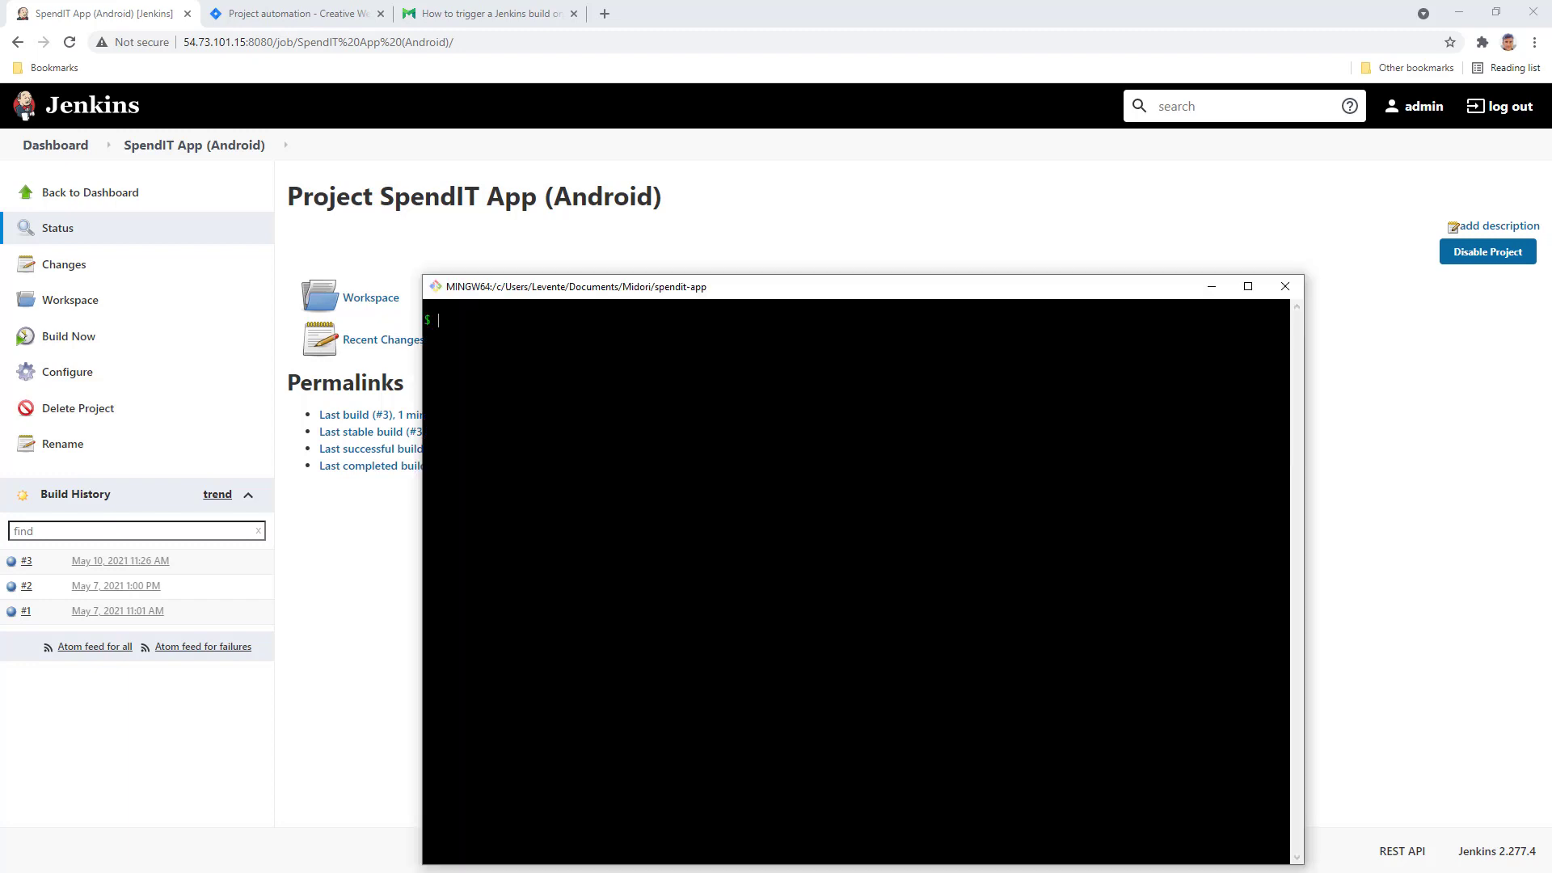
pyautogui.write('git status')
pyautogui.press('Return')
pyautogui.write('git add .')
pyautogui.press('Return')
pyautogui.write('git commit -m ')
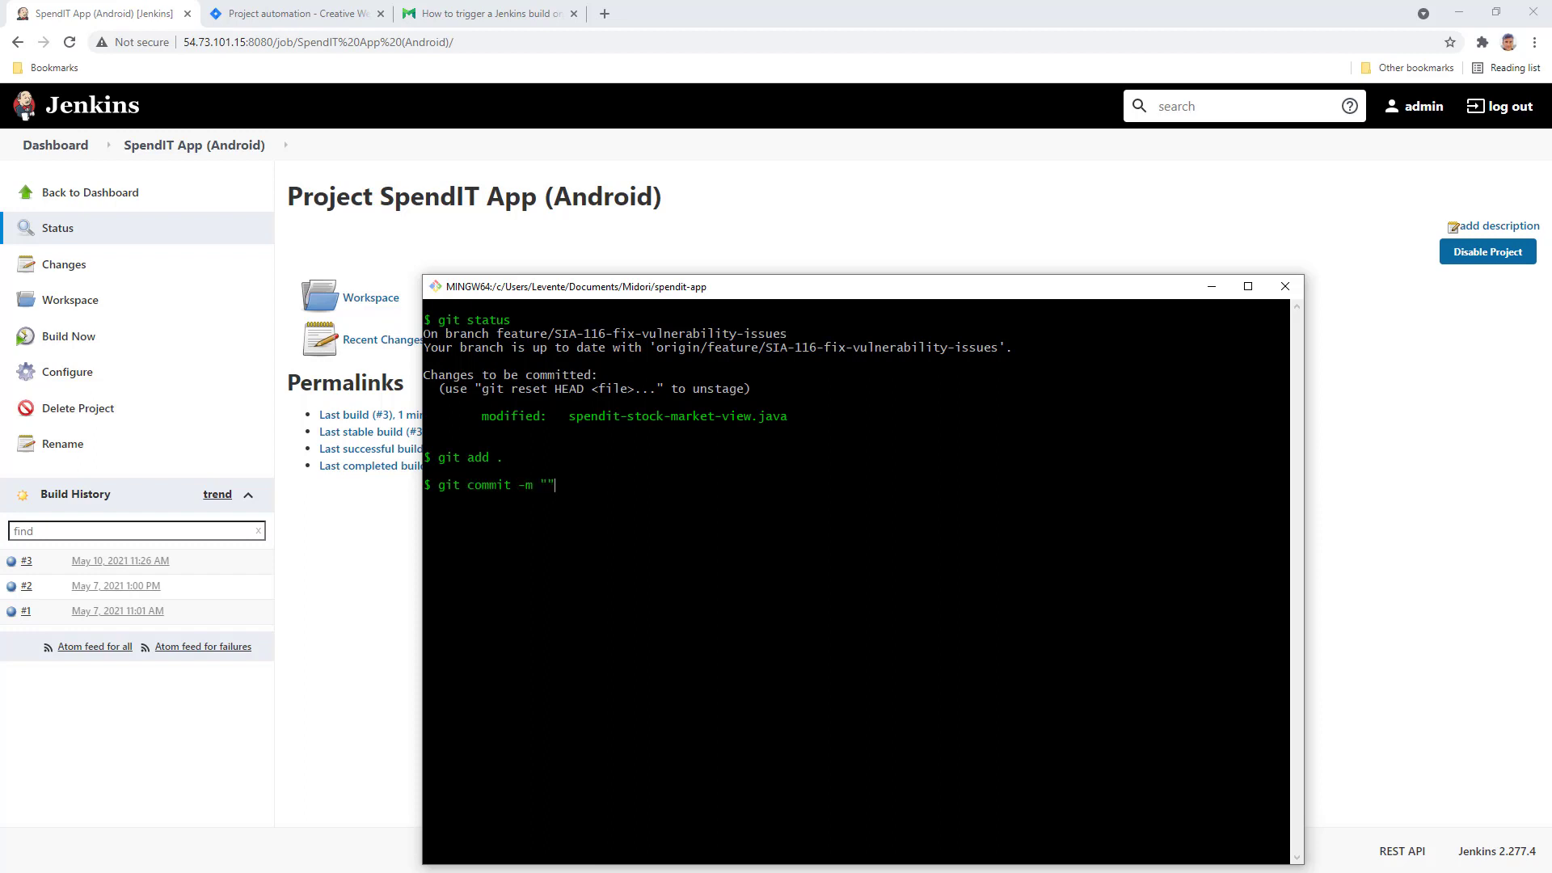
pyautogui.write('"SIA-216 Fix chart renderer @build')
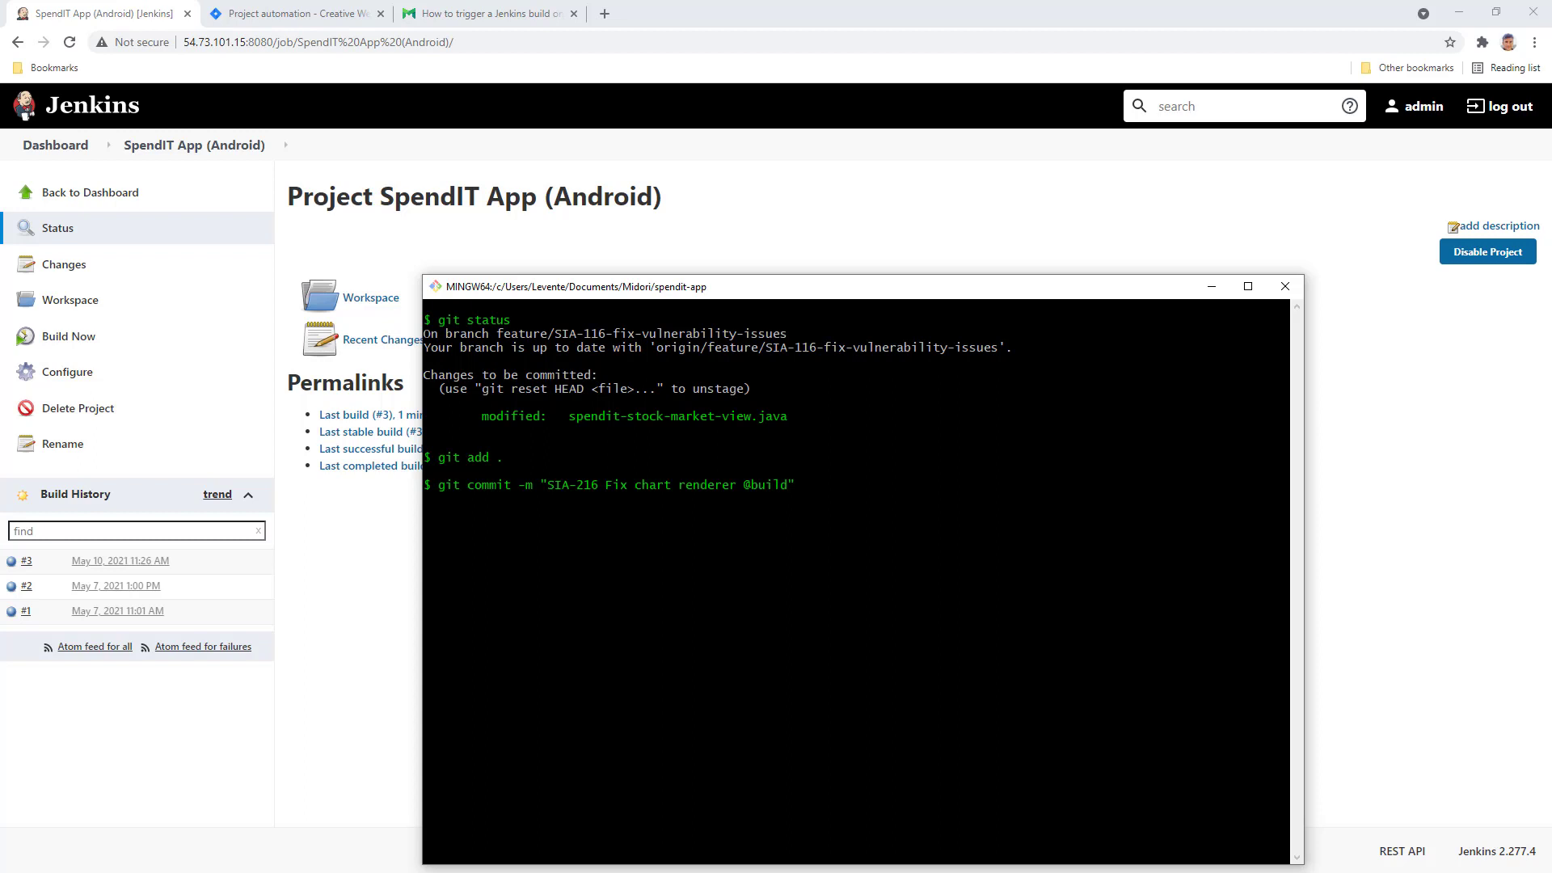
pyautogui.write('git push')
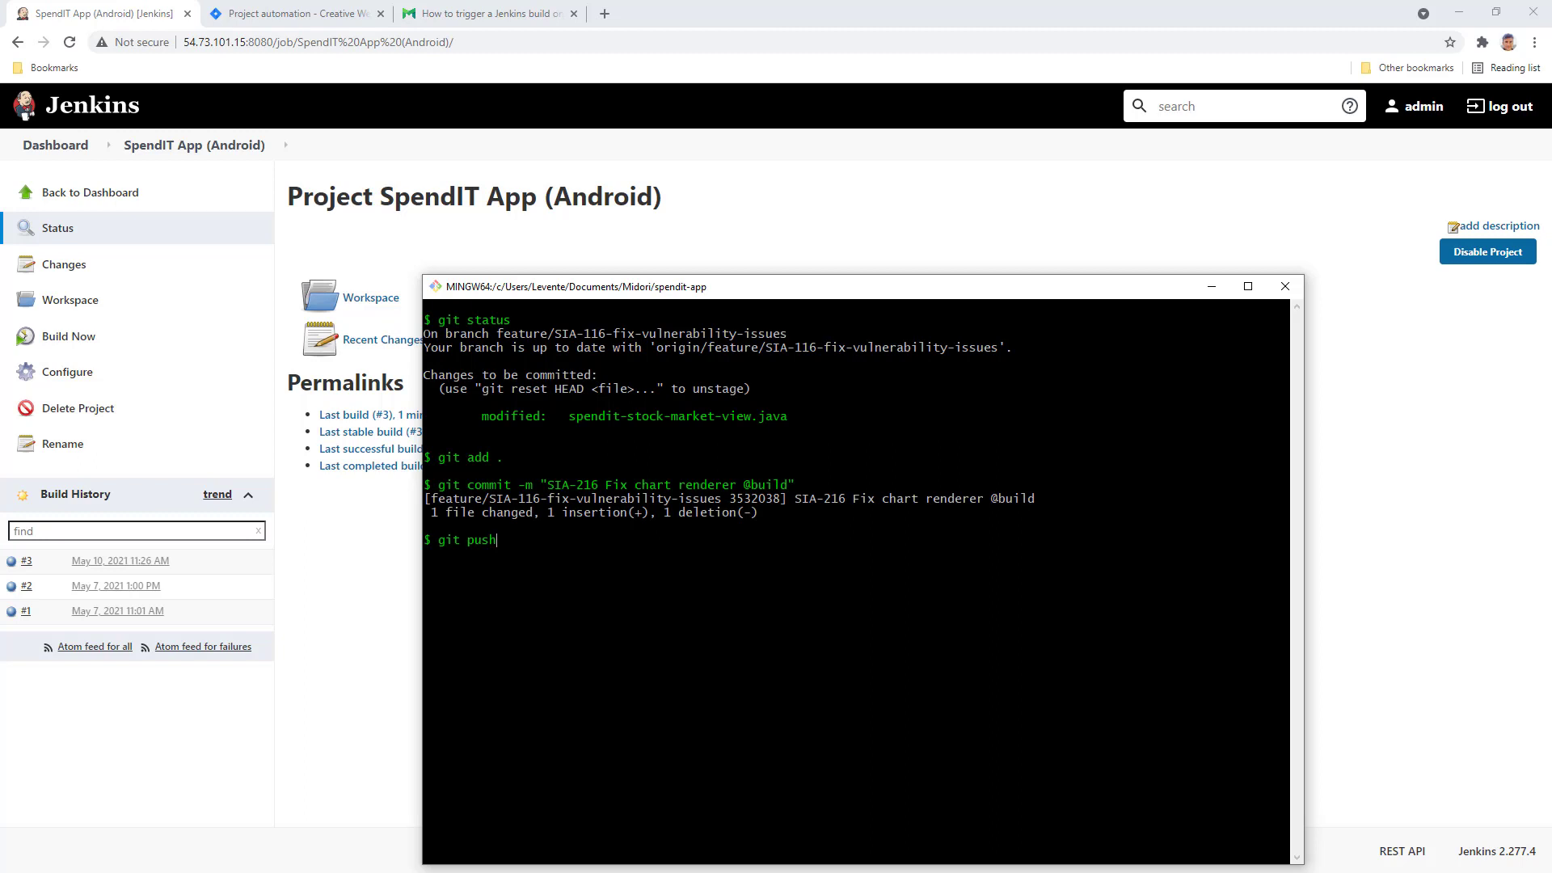
pyautogui.press('Return')
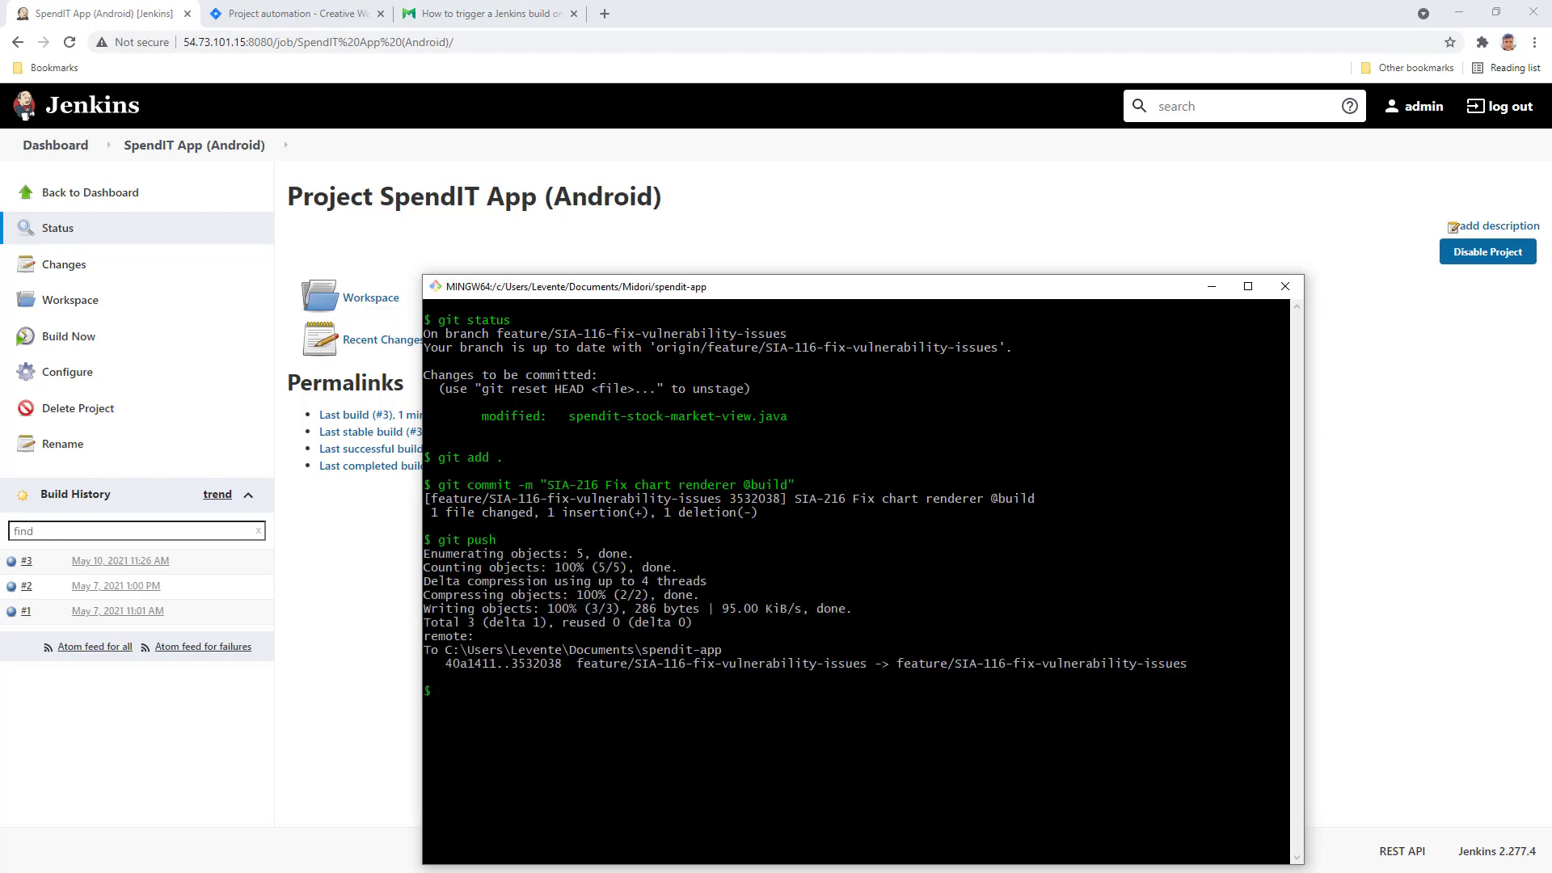
# - Leave Git Bash and return to Jira's Automation rules list in the browser
pyautogui.hotkey('alt', 'Tab')
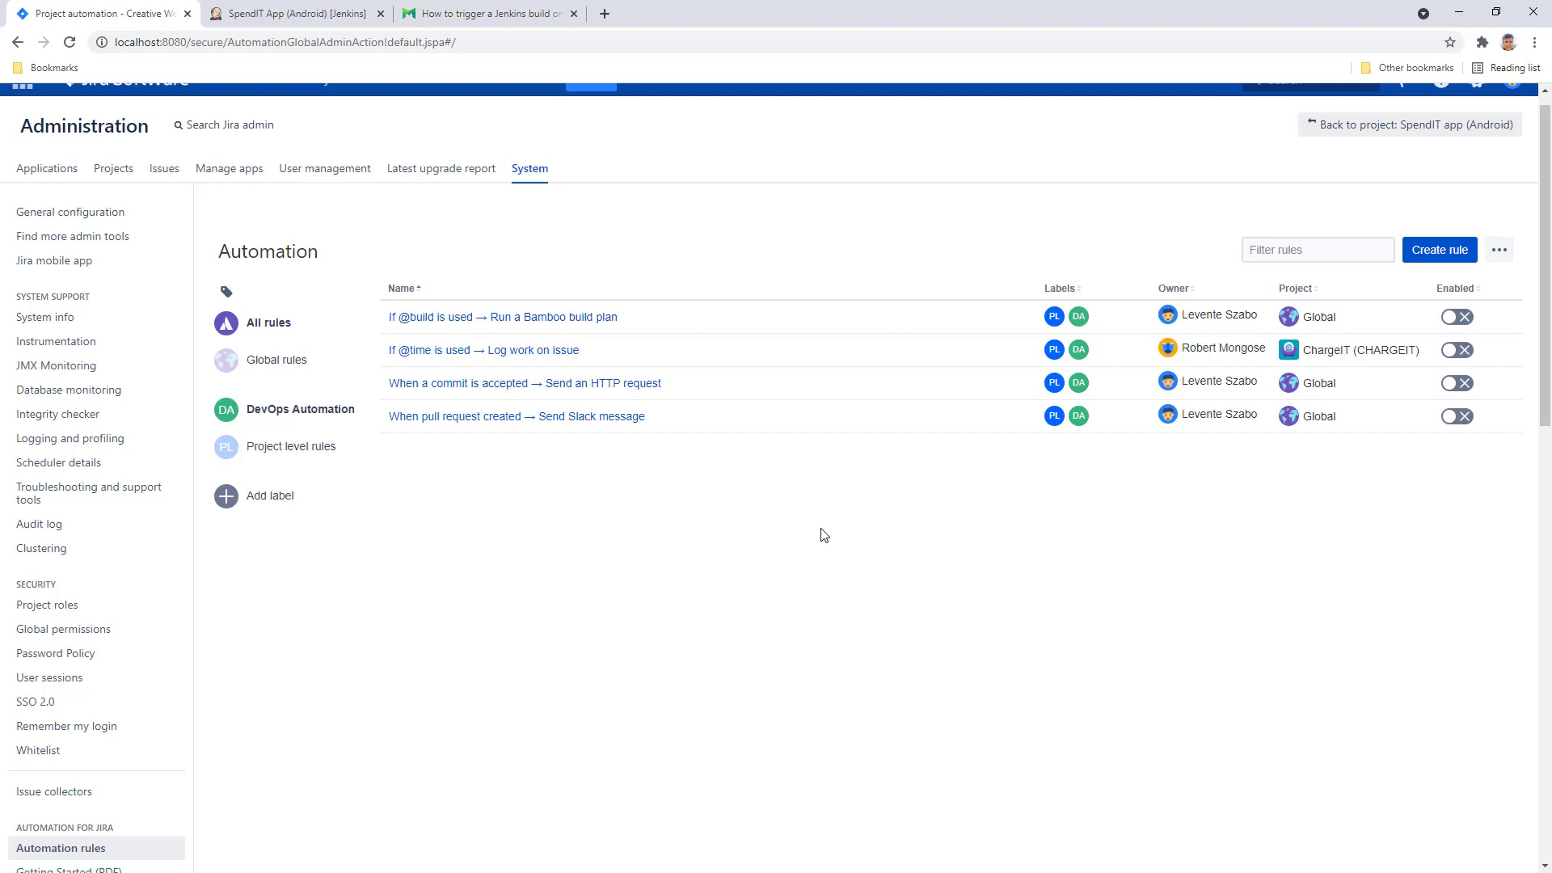
pyautogui.click(1444, 252)
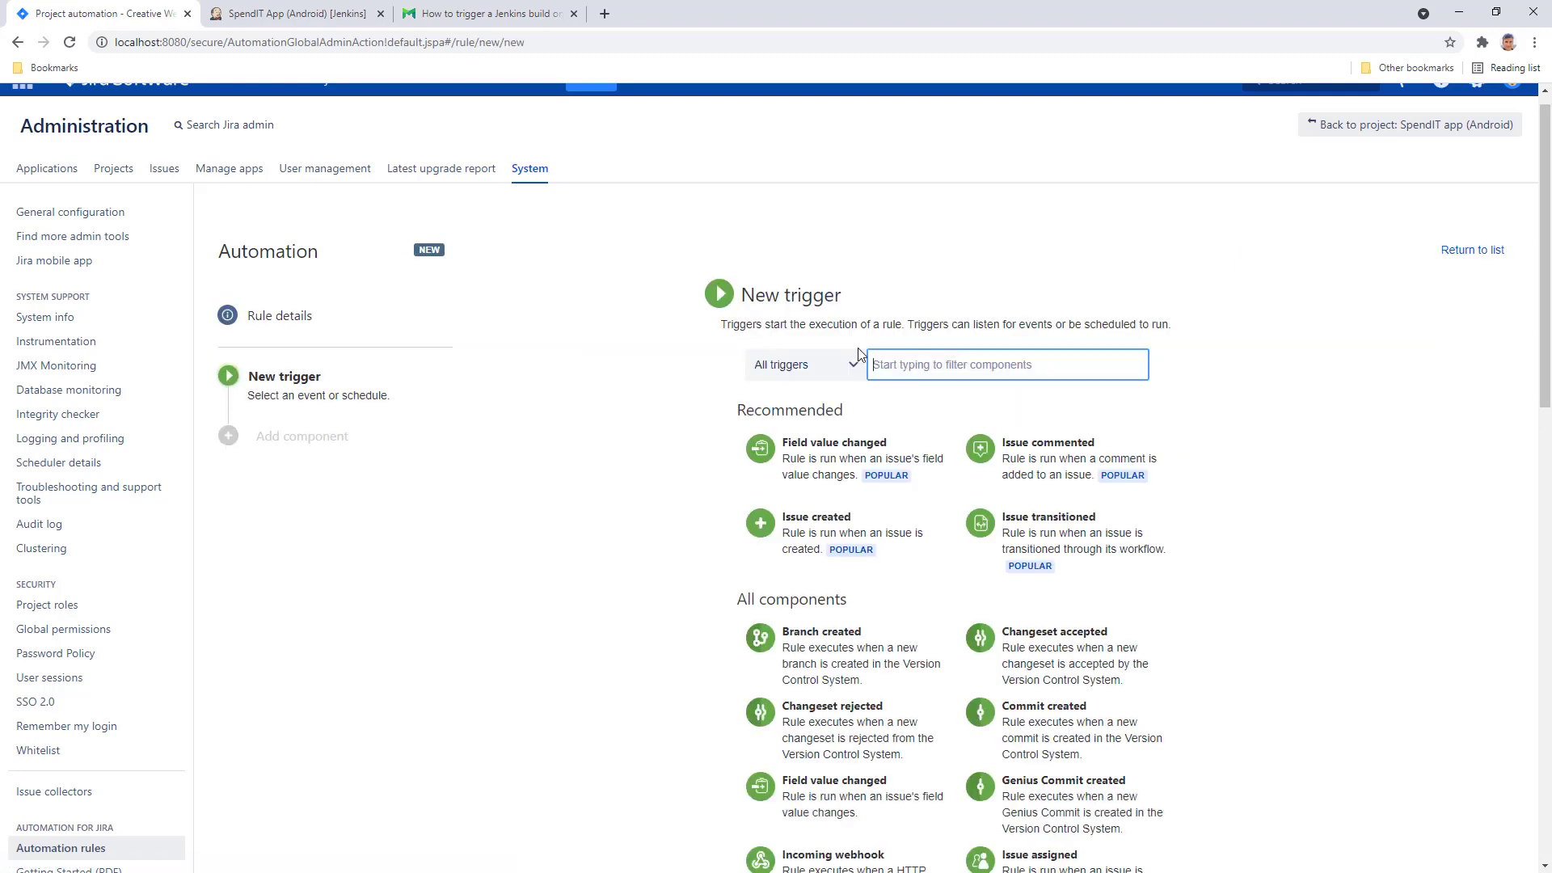
pyautogui.click(846, 369)
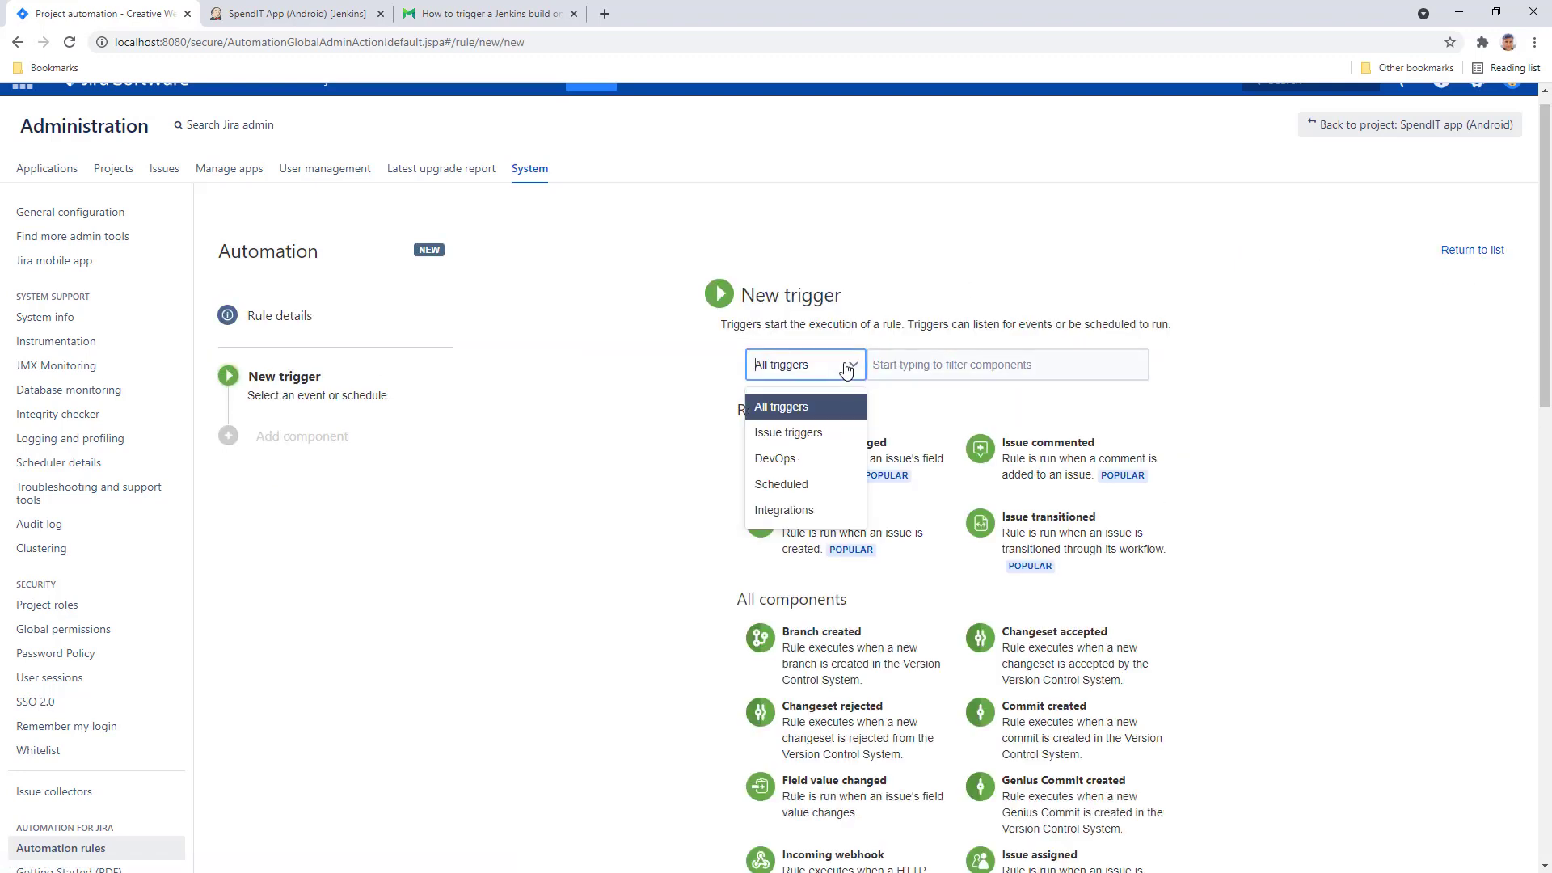
pyautogui.click(801, 458)
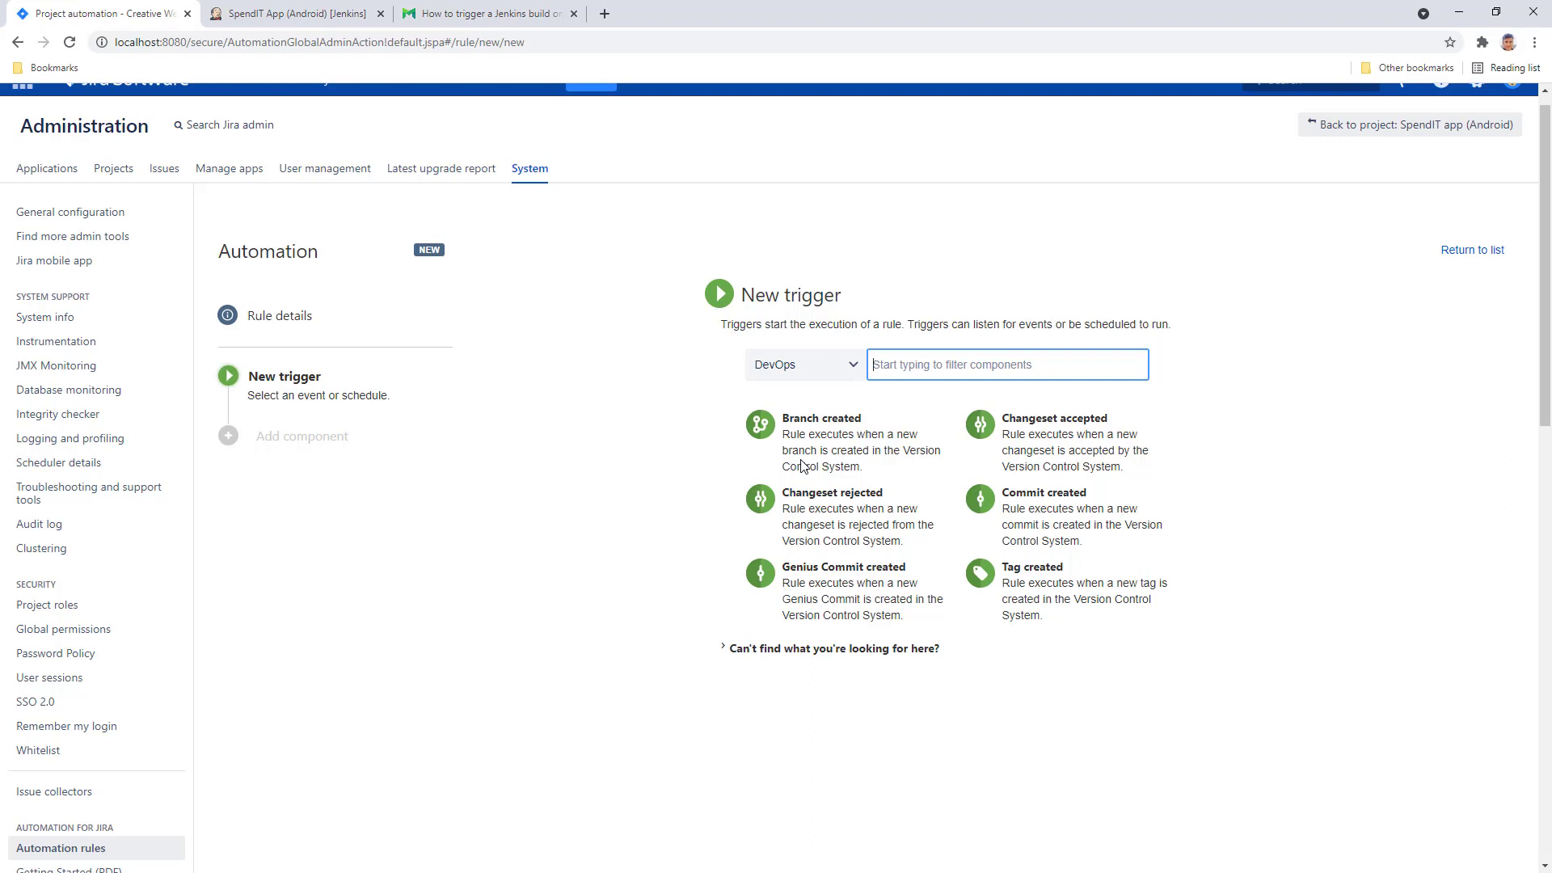
pyautogui.click(885, 594)
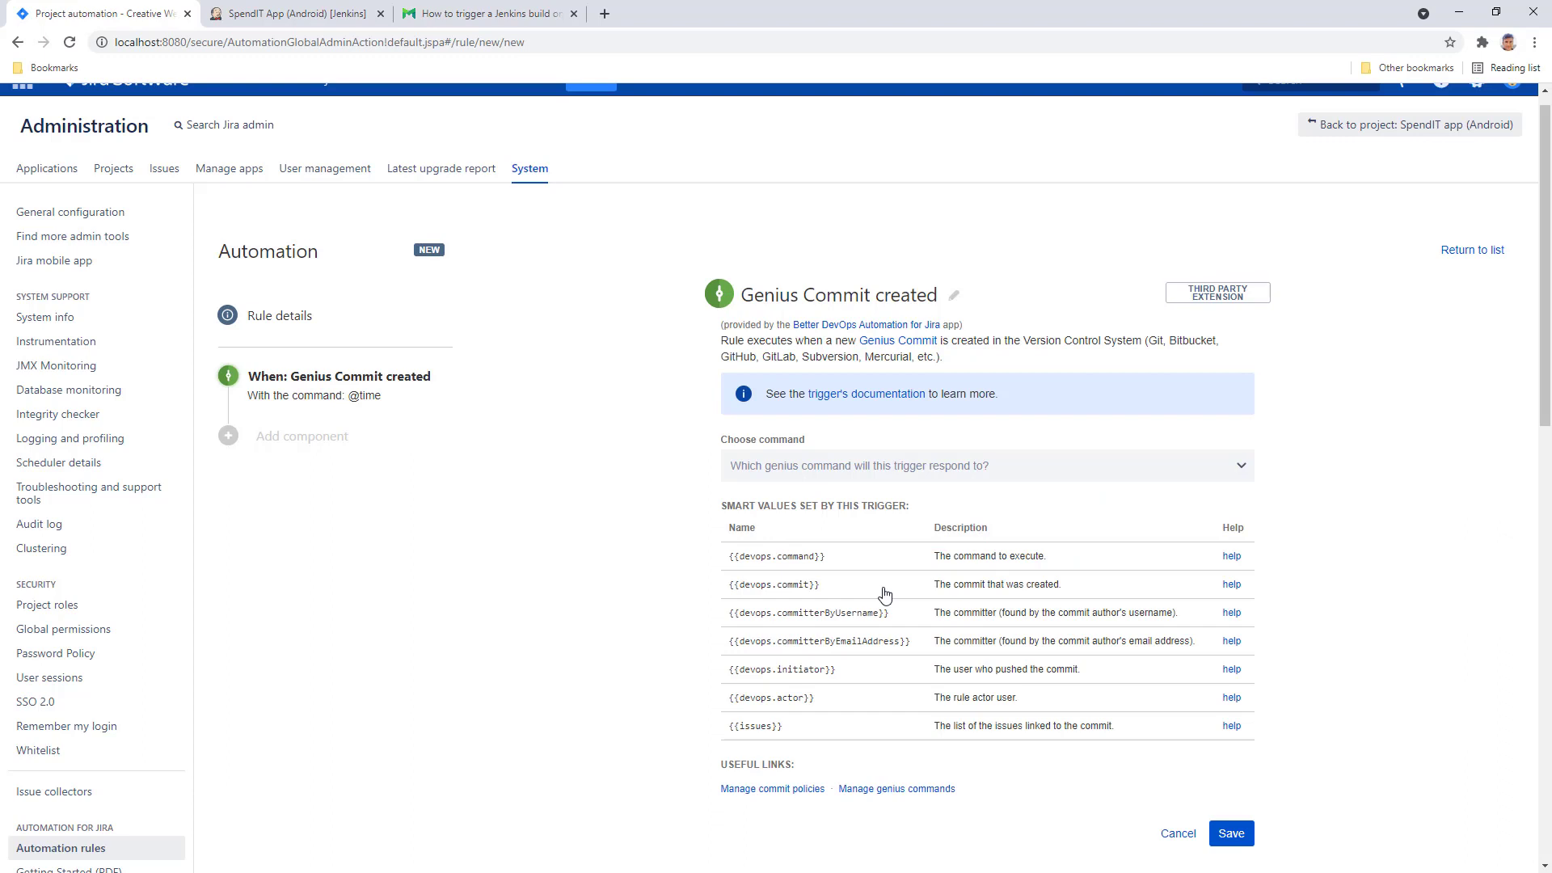
pyautogui.click(914, 471)
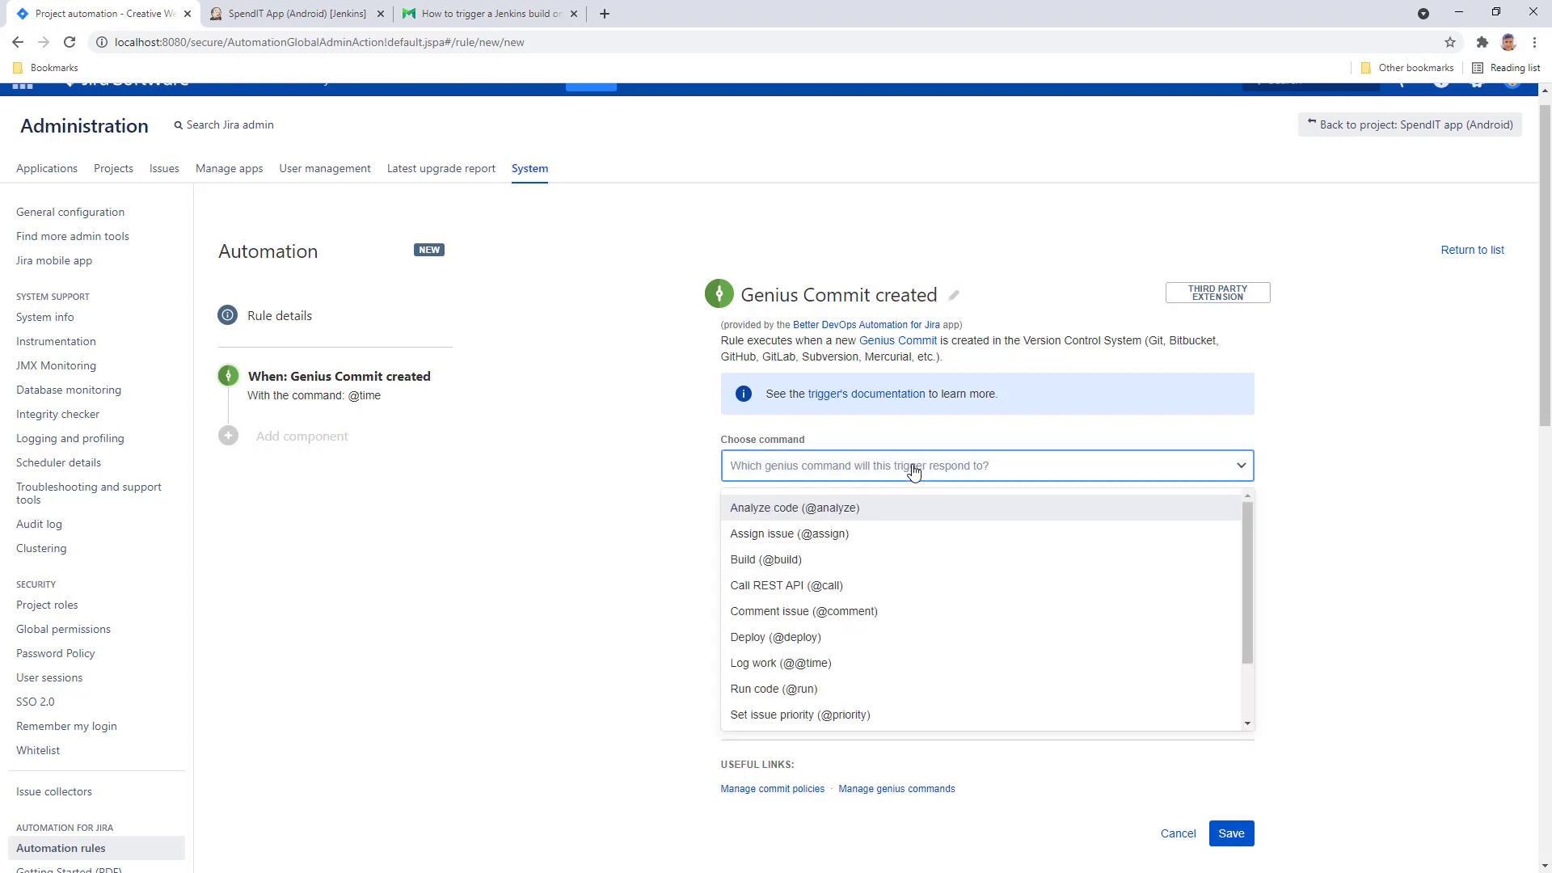
pyautogui.click(782, 559)
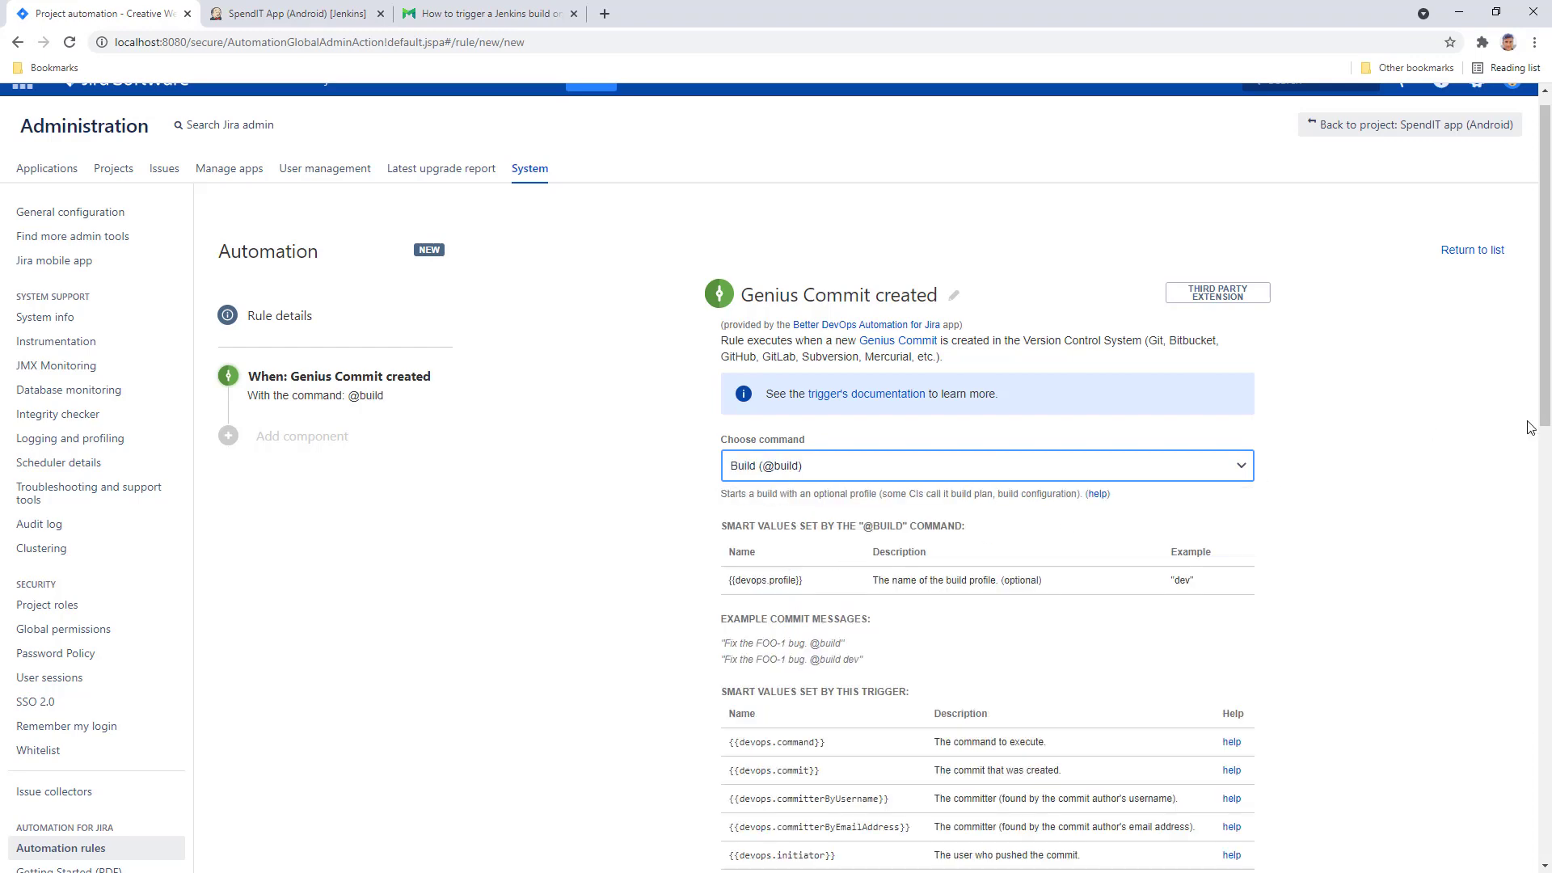
pyautogui.scroll(-6, 1528, 485)
pyautogui.click(1225, 498)
# - Add a Send web request action after the trigger, then view the Jenkins-build guide
pyautogui.moveTo(1544, 566); pyautogui.dragTo(1544, 359)
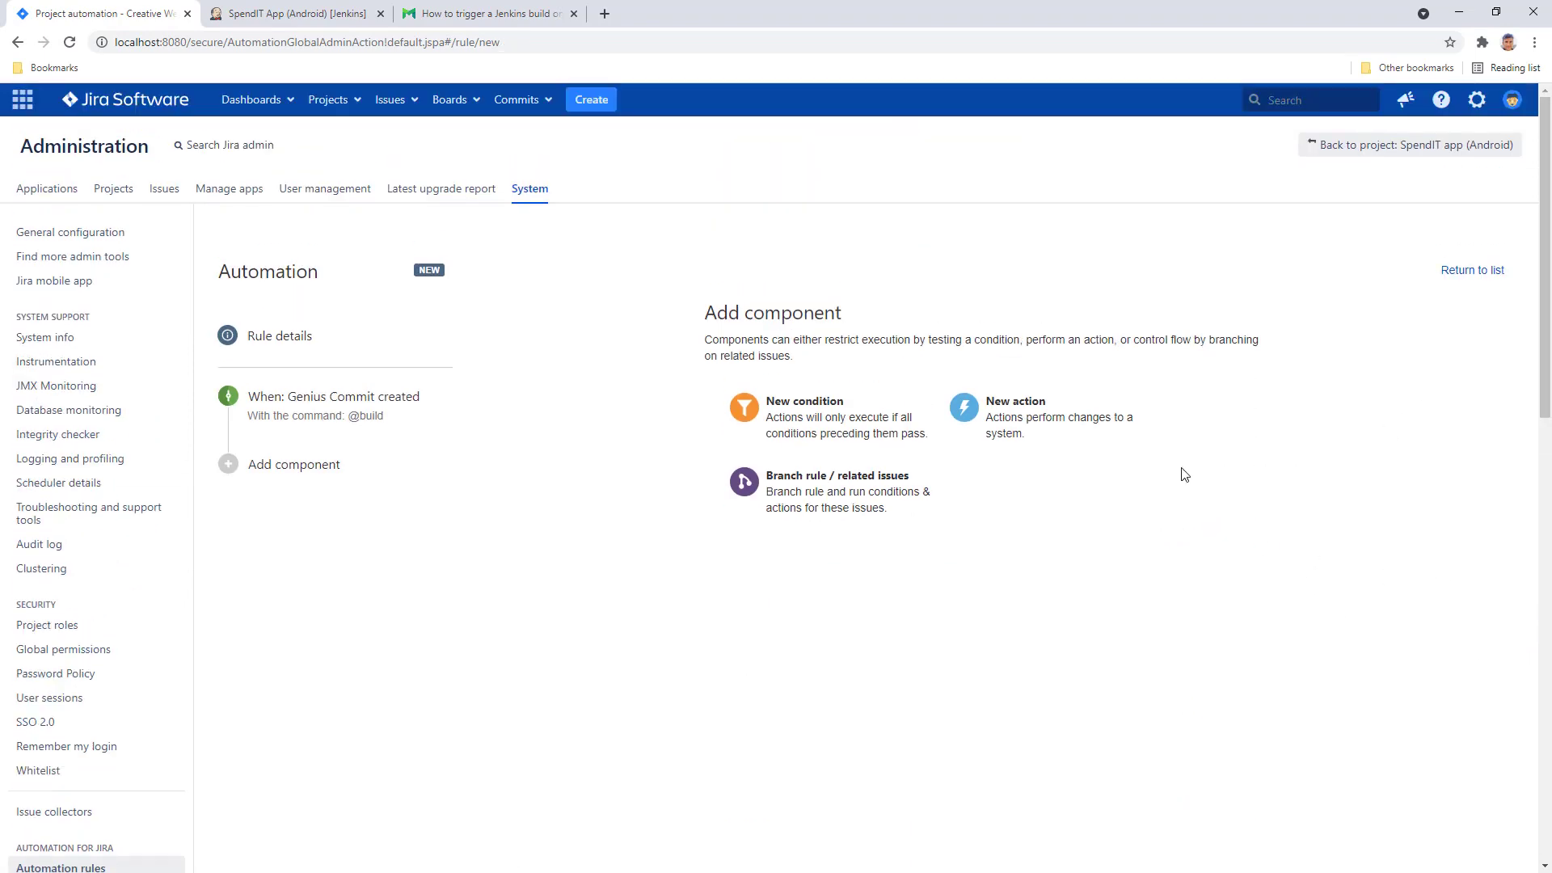
pyautogui.click(1025, 413)
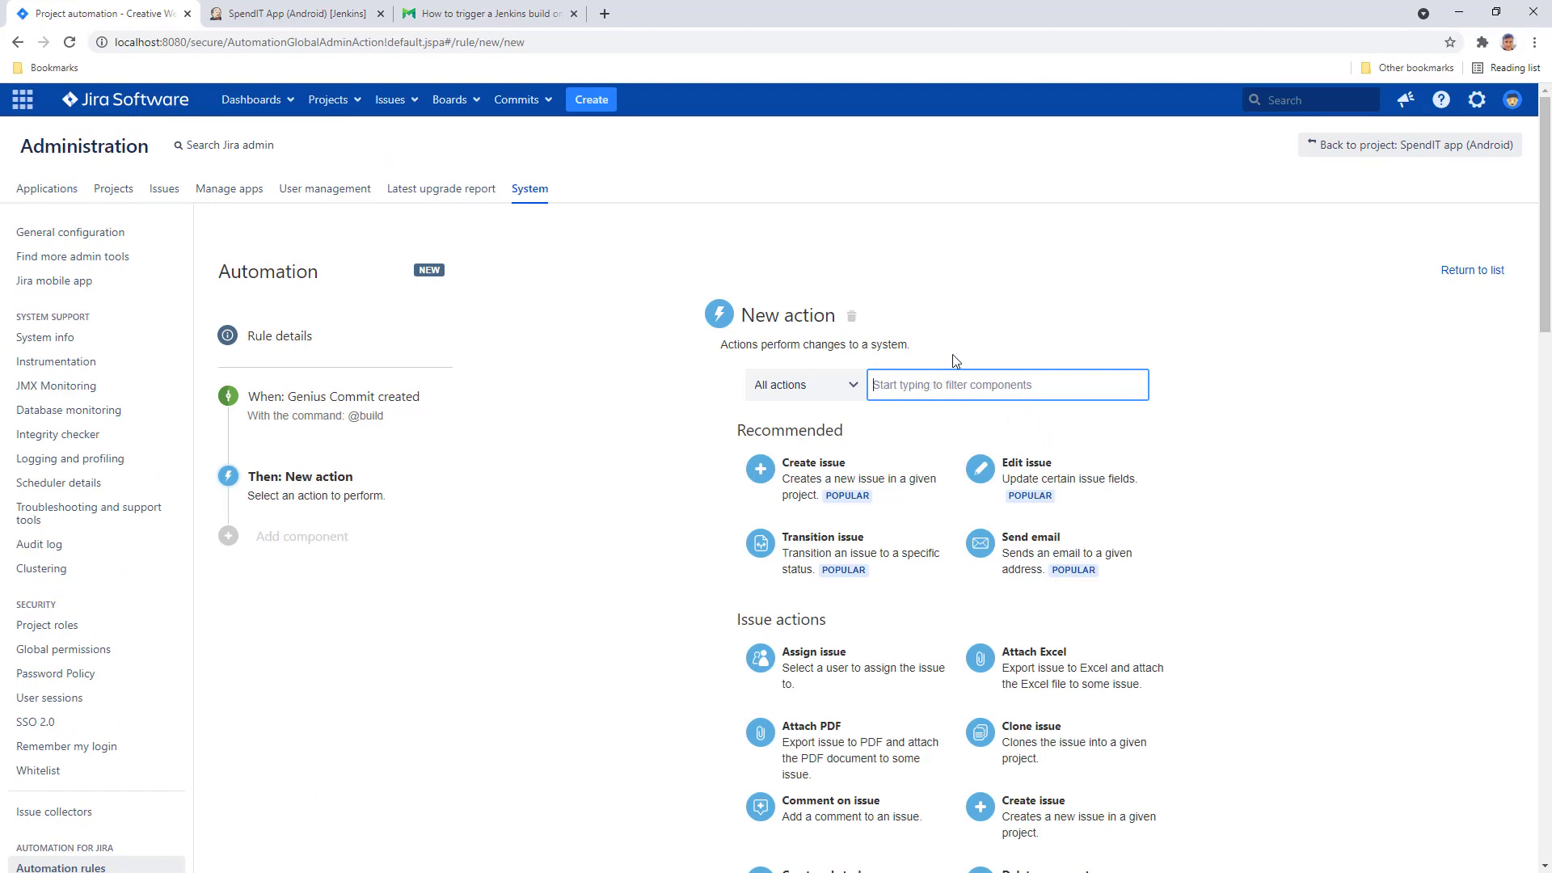
pyautogui.write('send we')
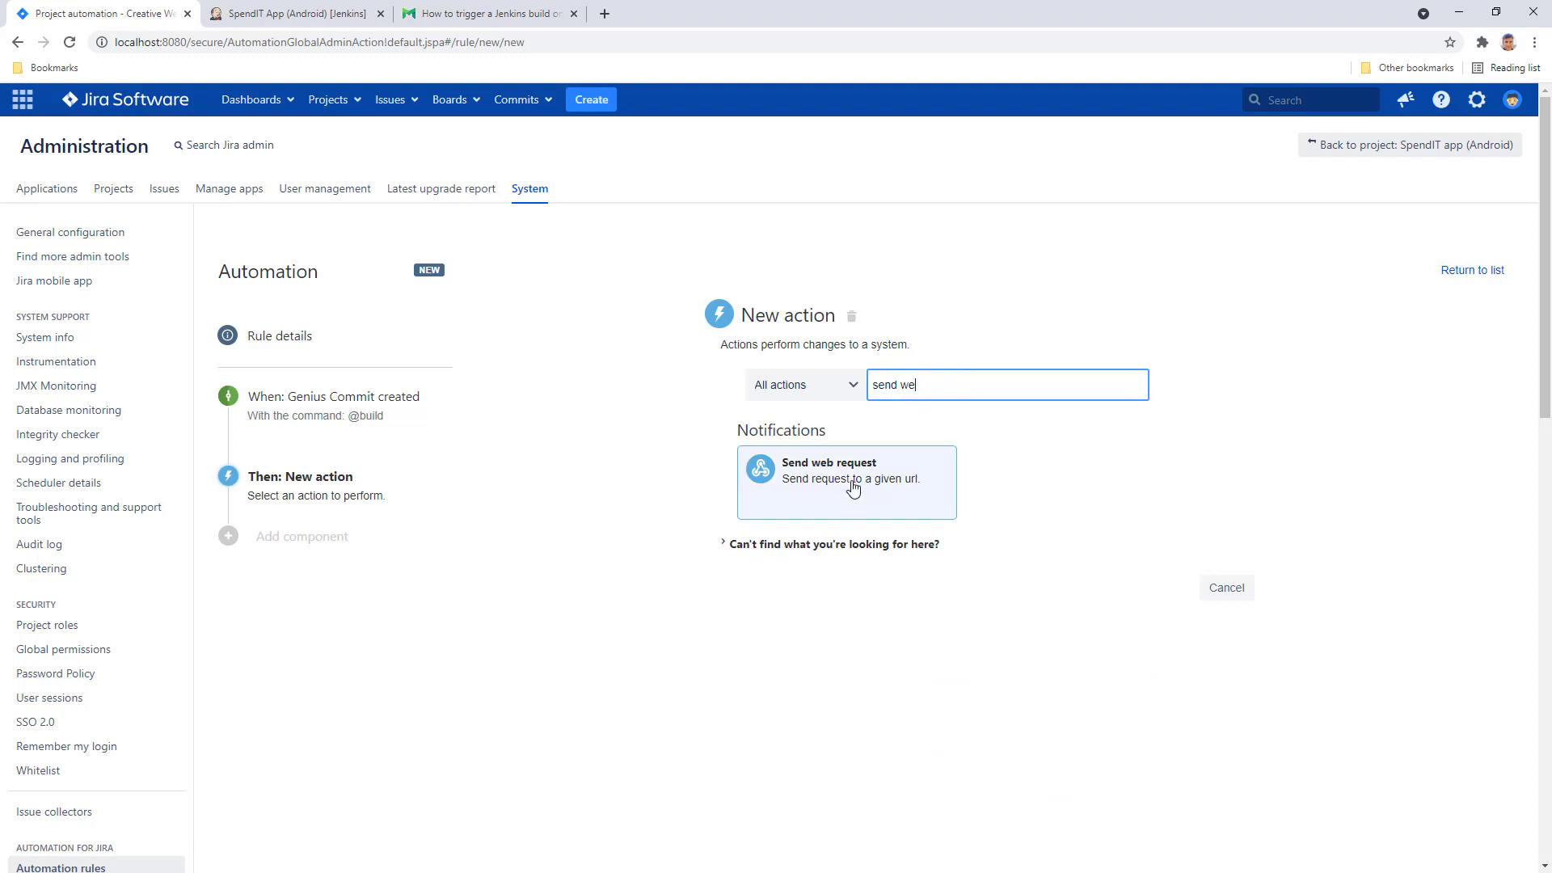
pyautogui.click(843, 481)
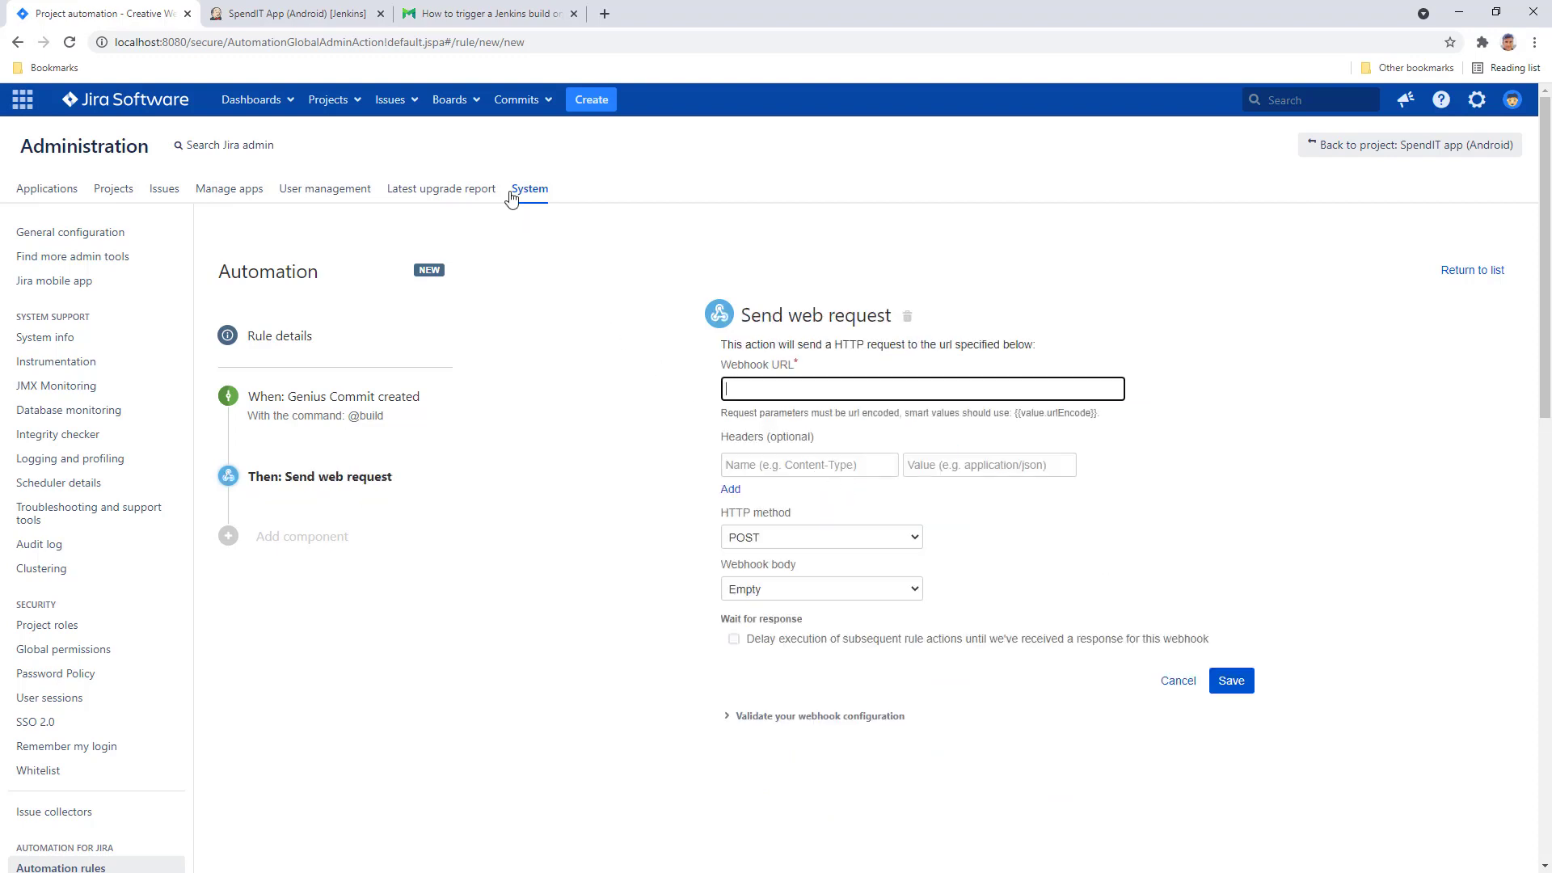
pyautogui.click(475, 20)
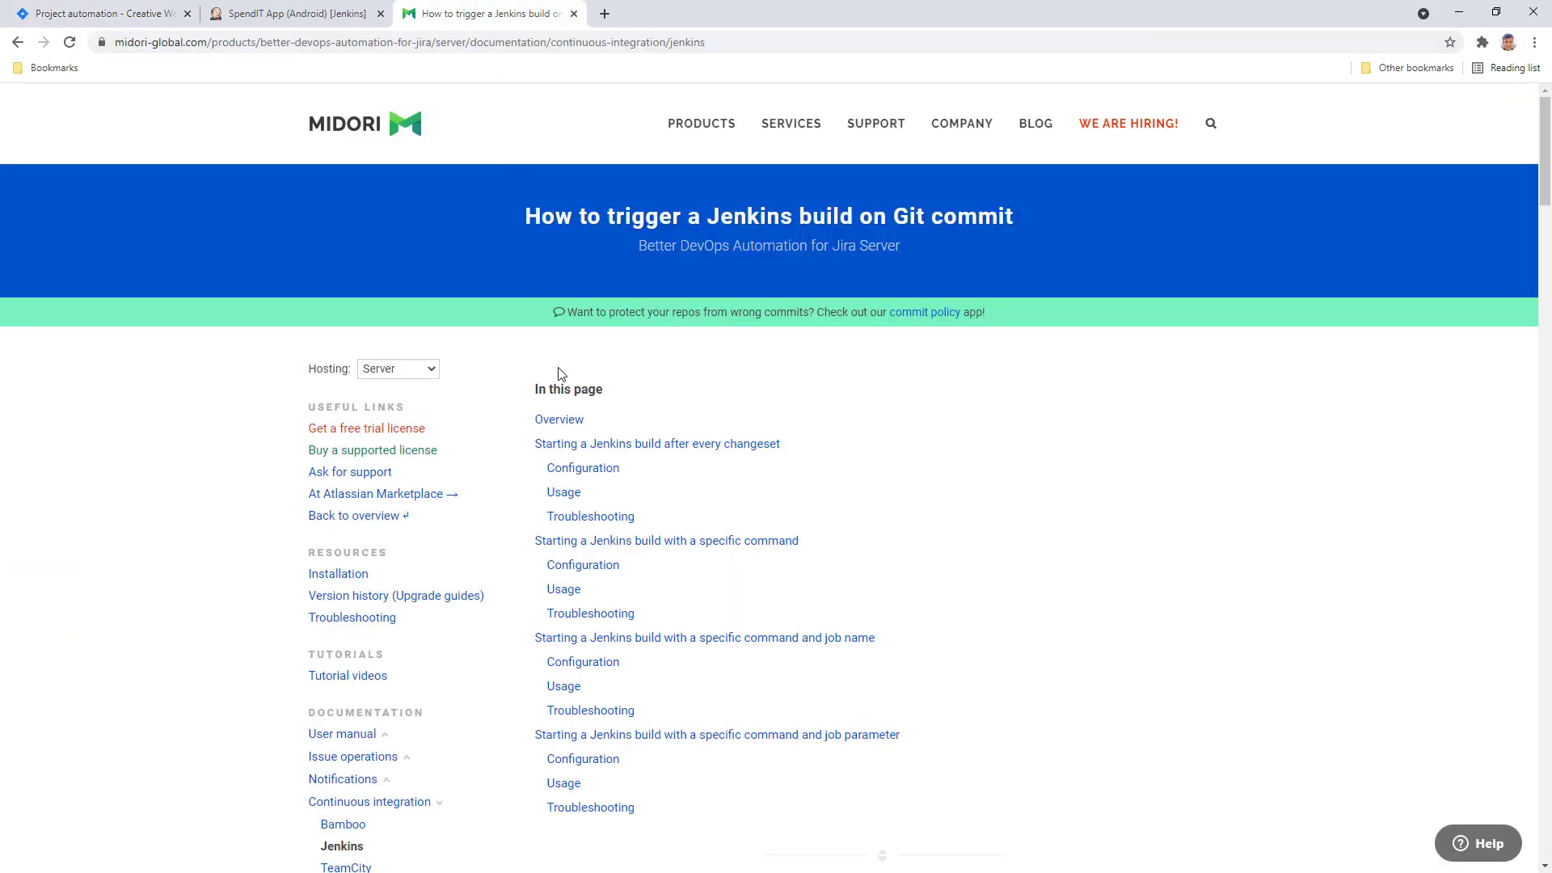
# - Go to the specific-command Configuration steps and copy the Webhook URL template
pyautogui.click(615, 569)
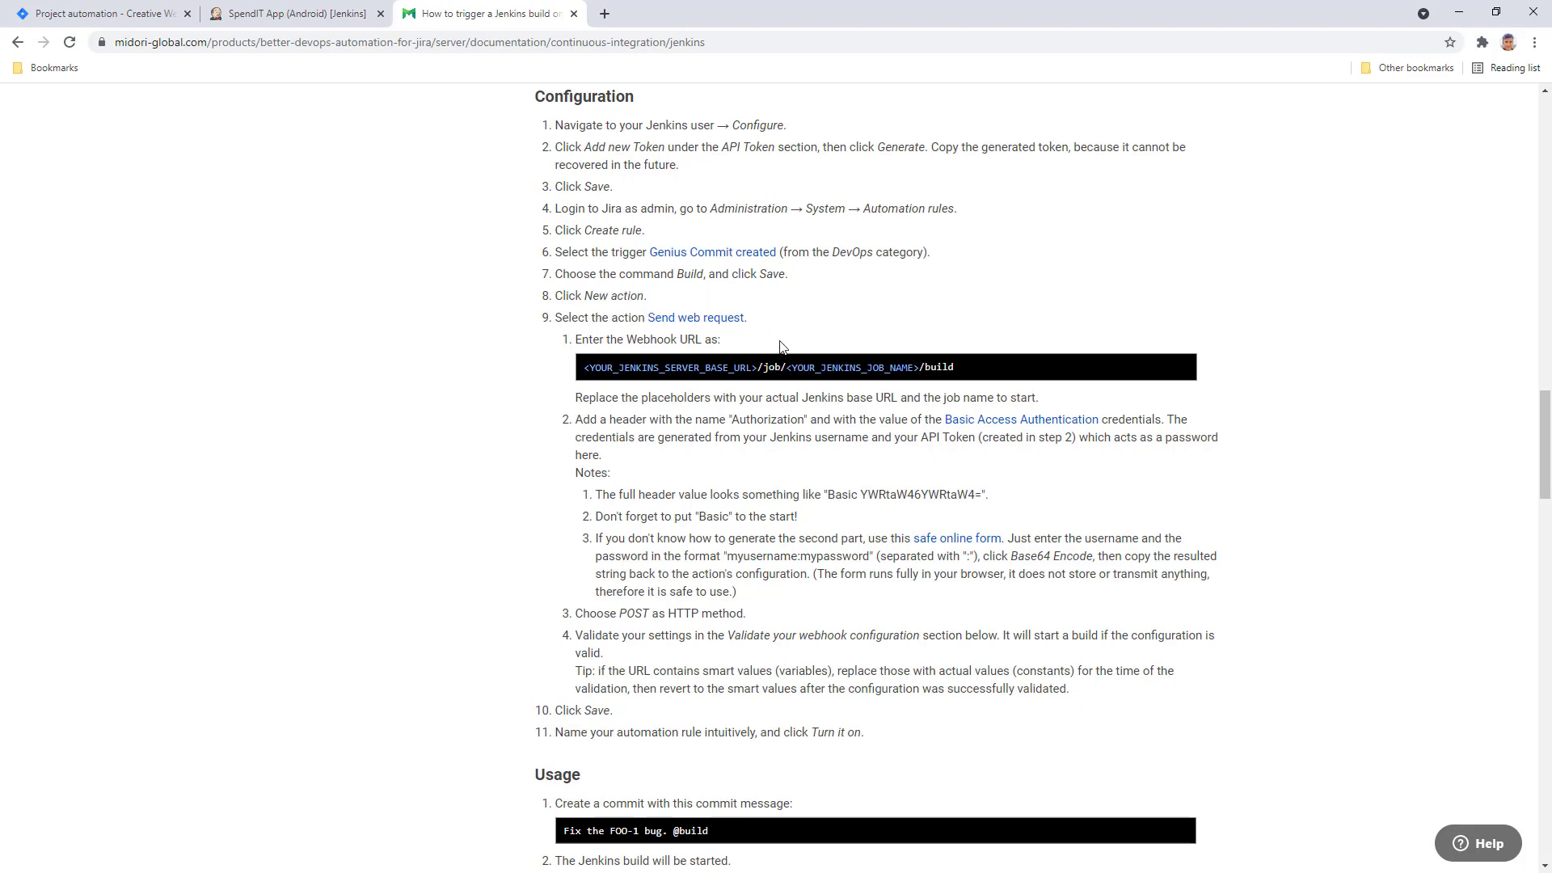
pyautogui.moveTo(632, 340); pyautogui.dragTo(703, 340)
pyautogui.click(752, 351)
pyautogui.click(1185, 368)
# - Paste the Jenkins build URL template into the rule's Webhook URL field
pyautogui.click(113, 15)
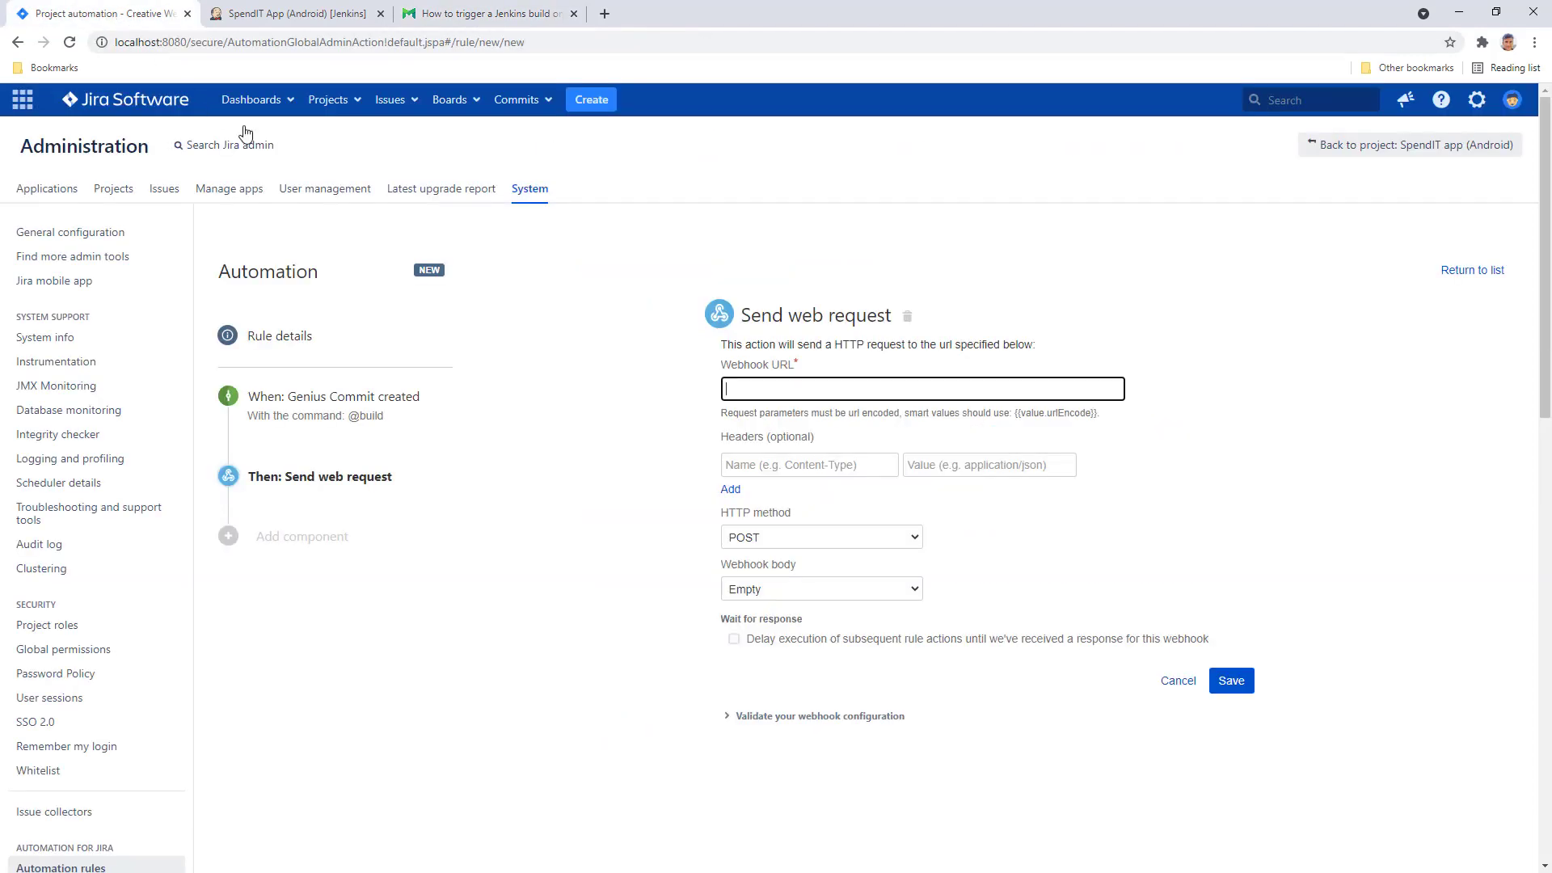
pyautogui.rightClick(772, 394)
pyautogui.click(830, 523)
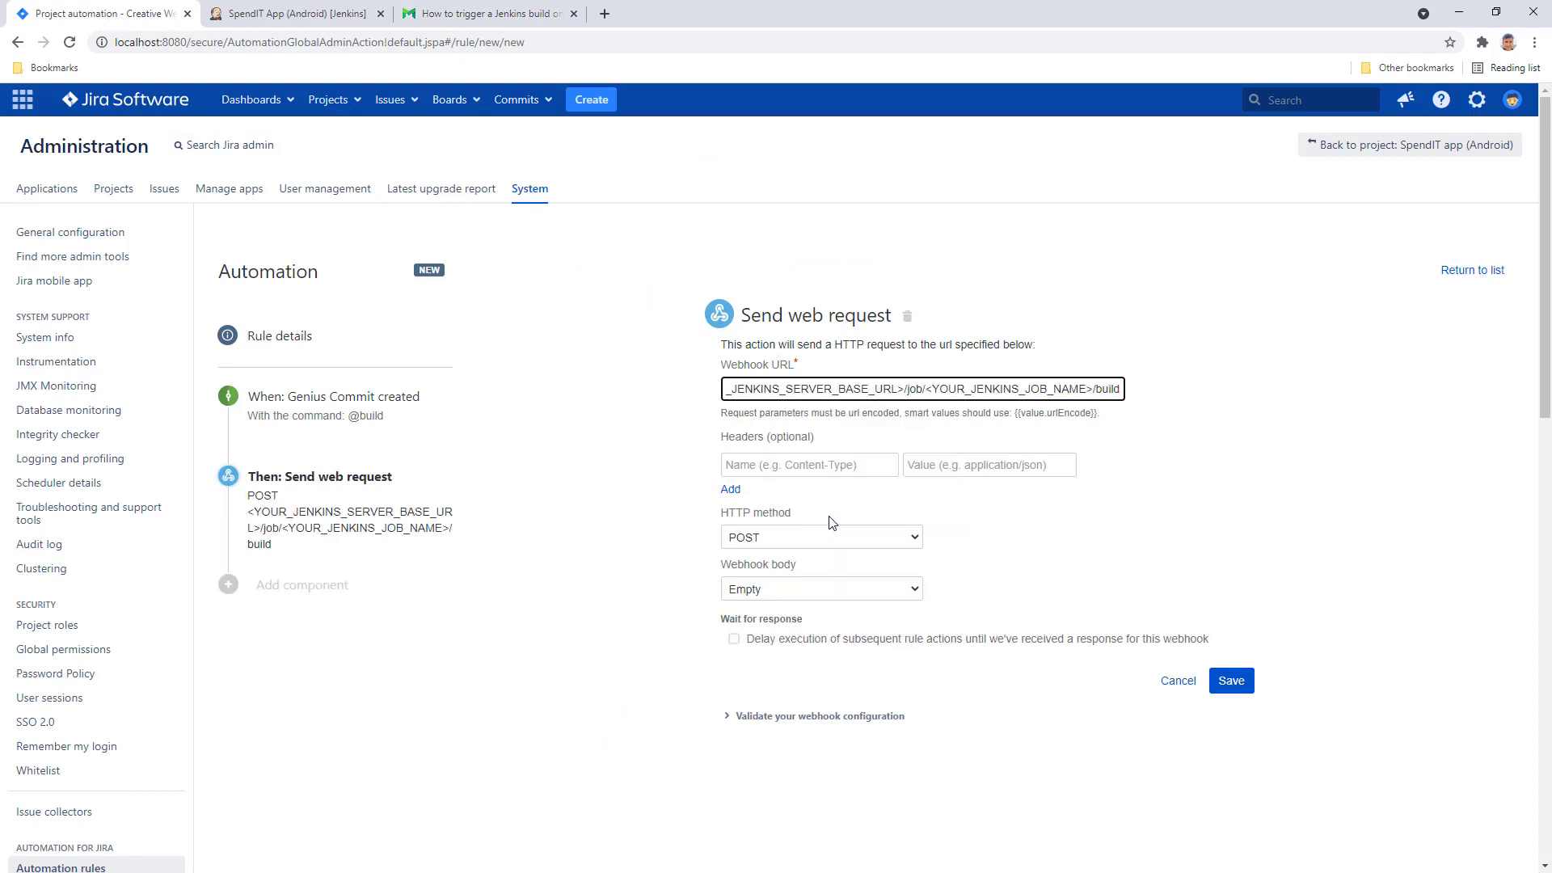
pyautogui.press('Home')
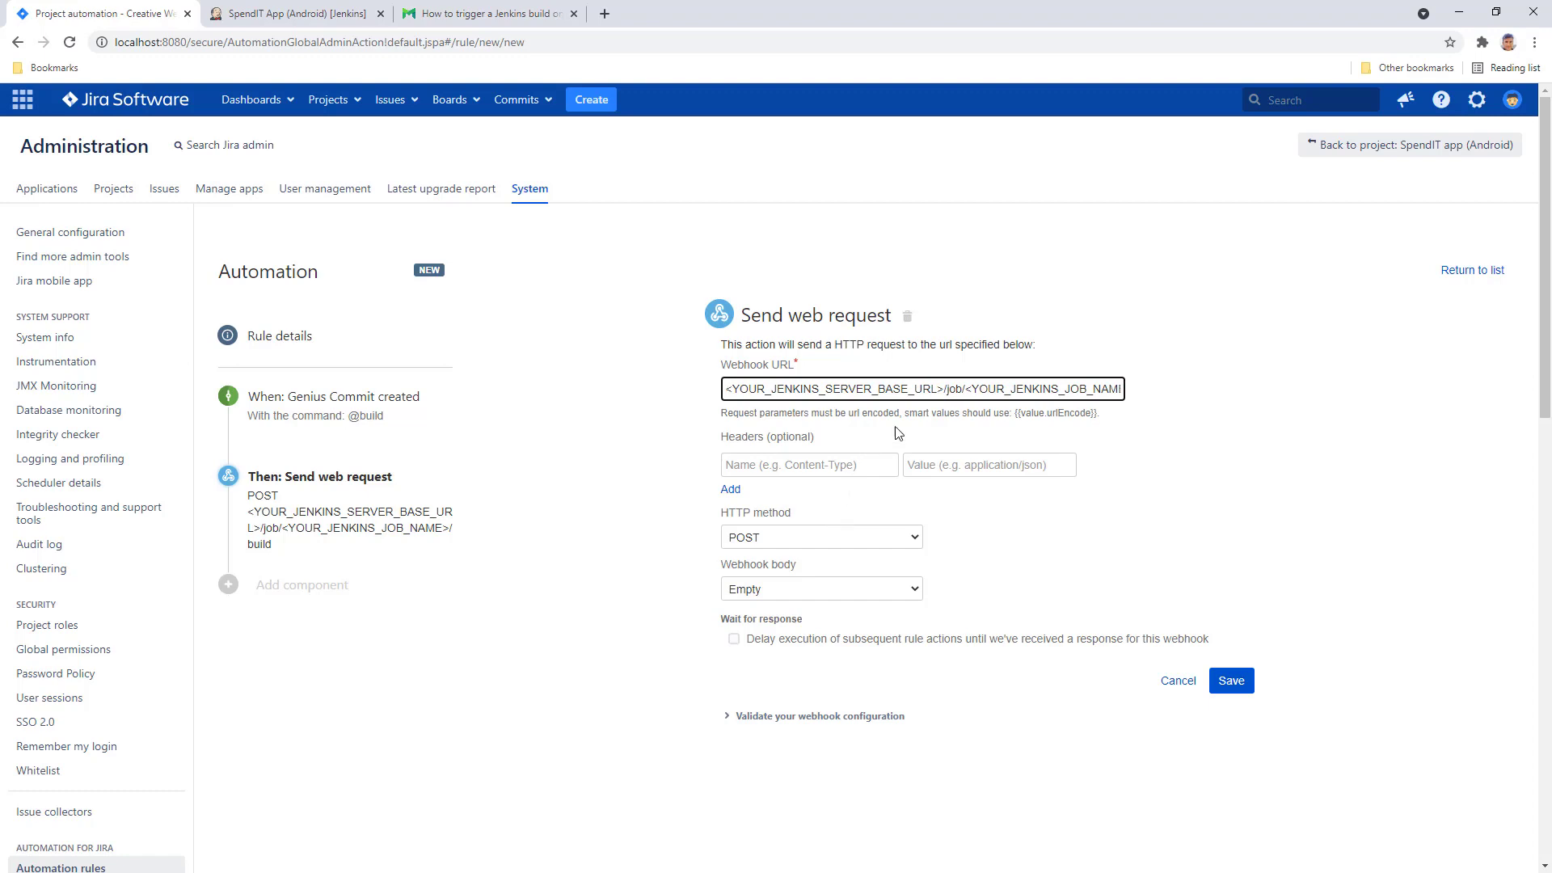
pyautogui.moveTo(943, 390); pyautogui.dragTo(721, 385)
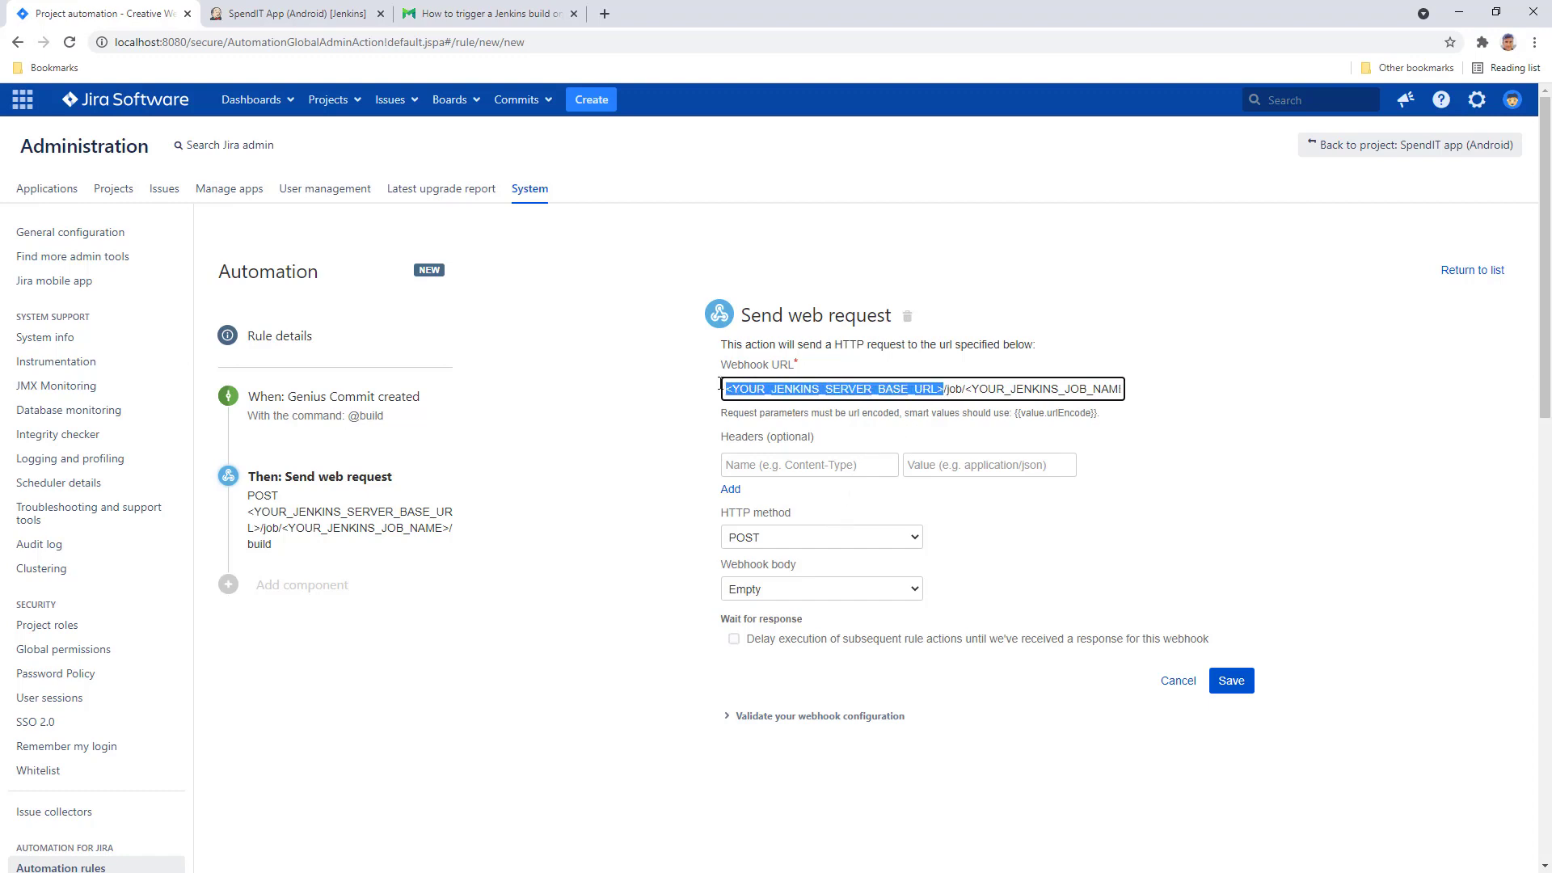
pyautogui.click(765, 387)
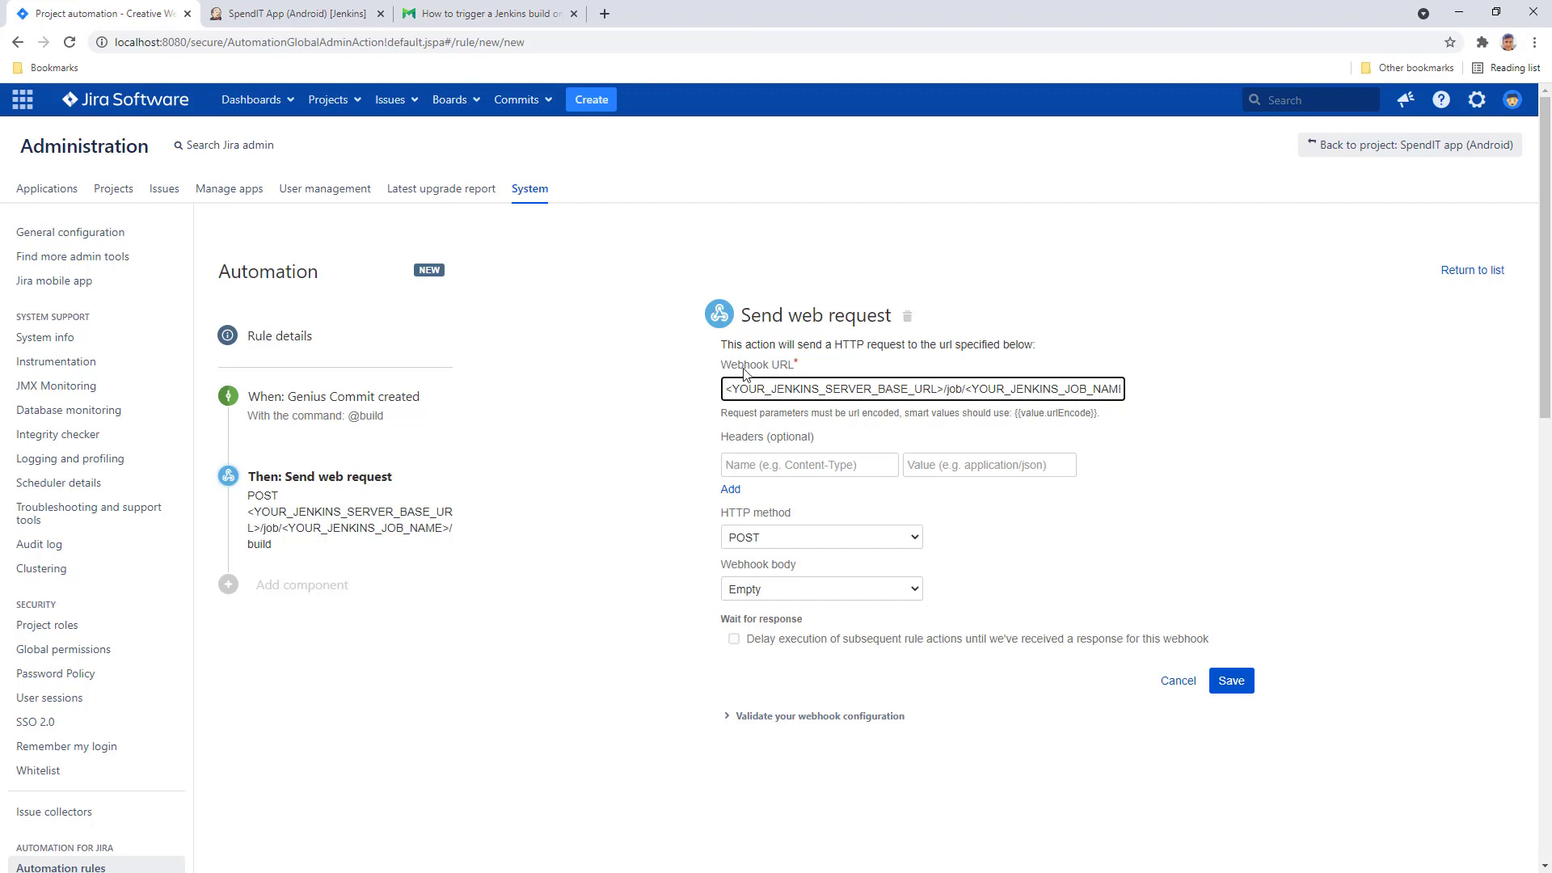
pyautogui.click(275, 16)
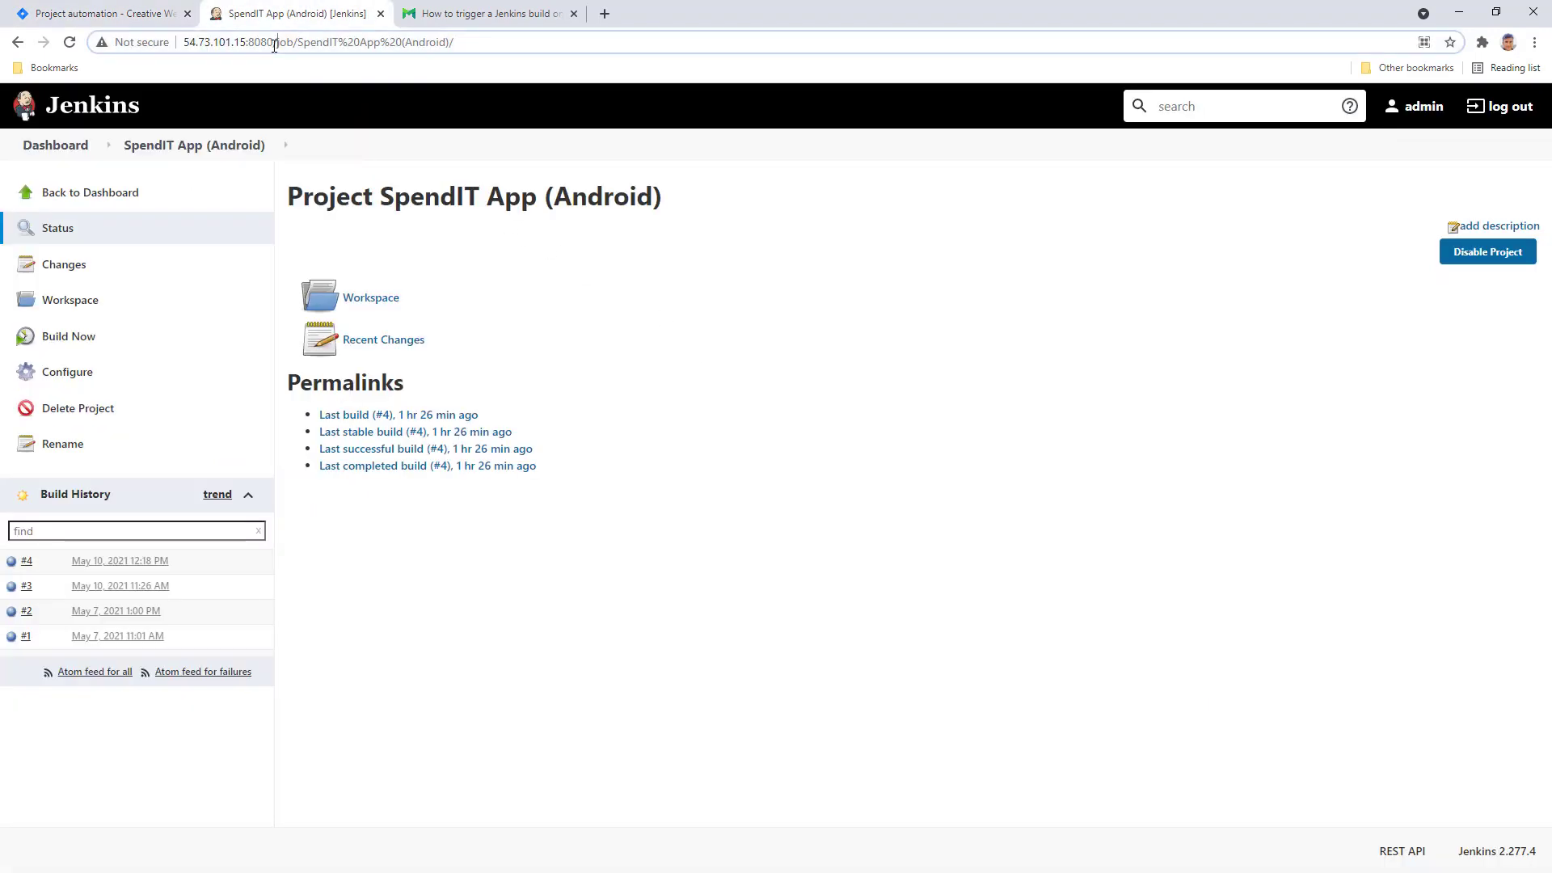
pyautogui.moveTo(276, 42); pyautogui.dragTo(180, 45)
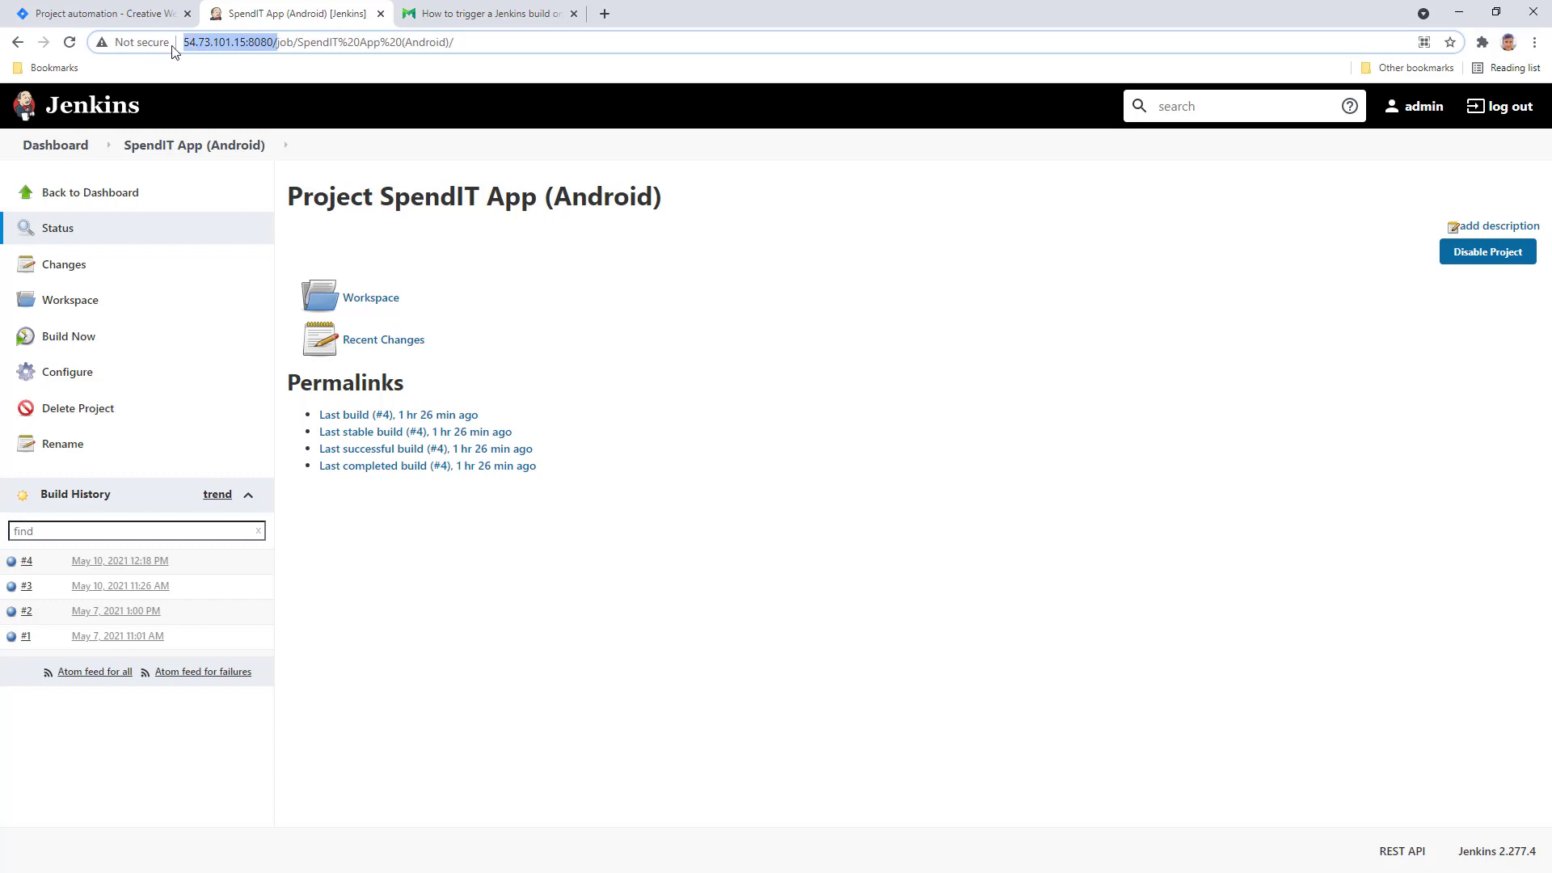
pyautogui.rightClick(220, 48)
pyautogui.click(274, 129)
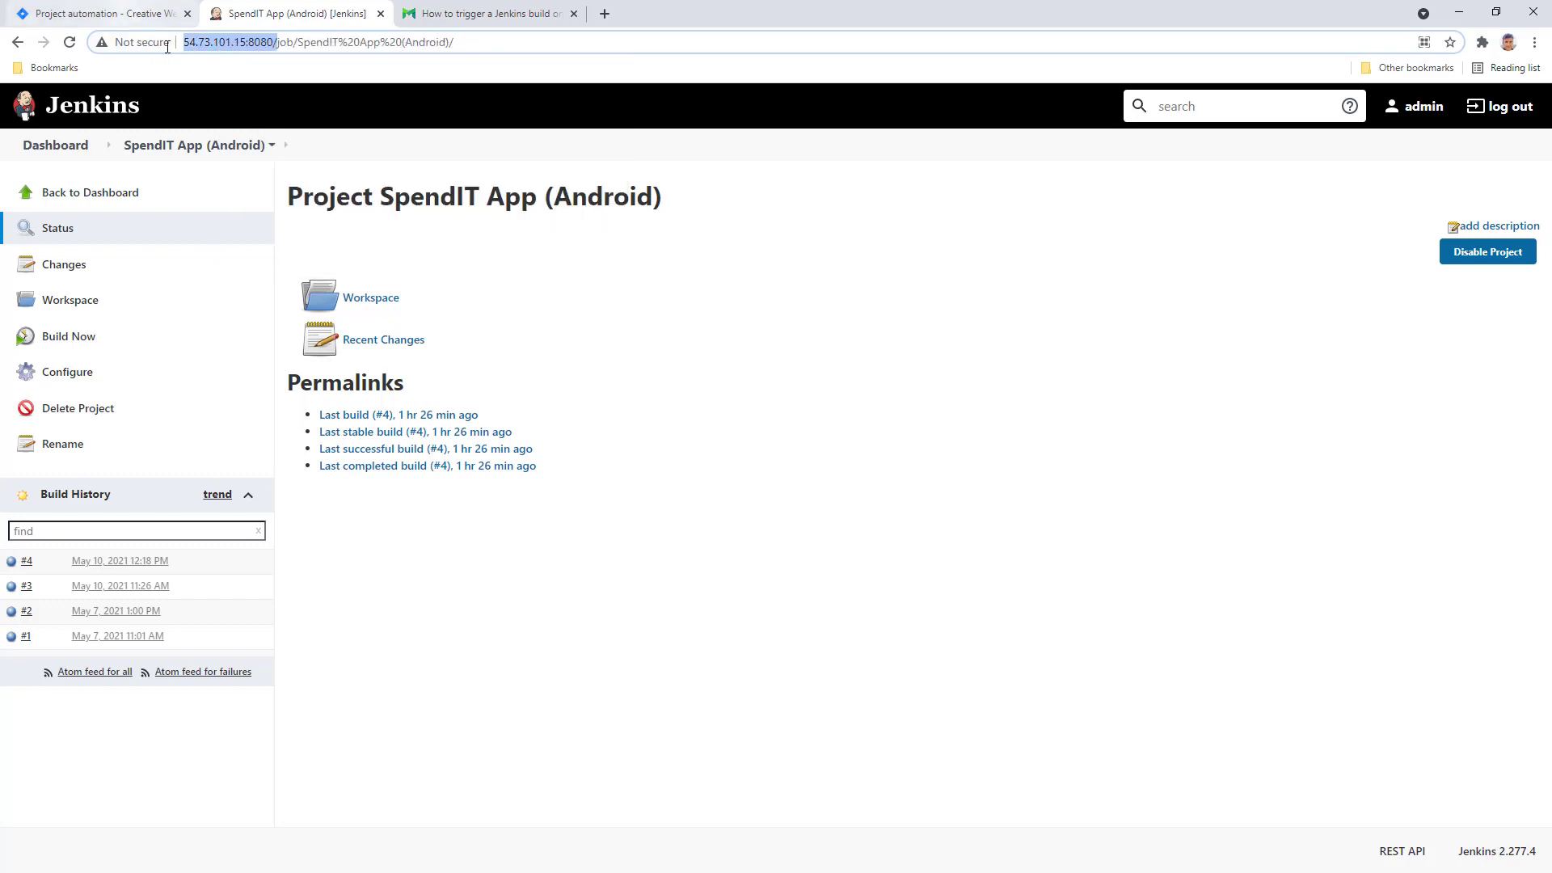
pyautogui.click(105, 13)
pyautogui.moveTo(944, 388); pyautogui.dragTo(725, 389)
pyautogui.rightClick(793, 393)
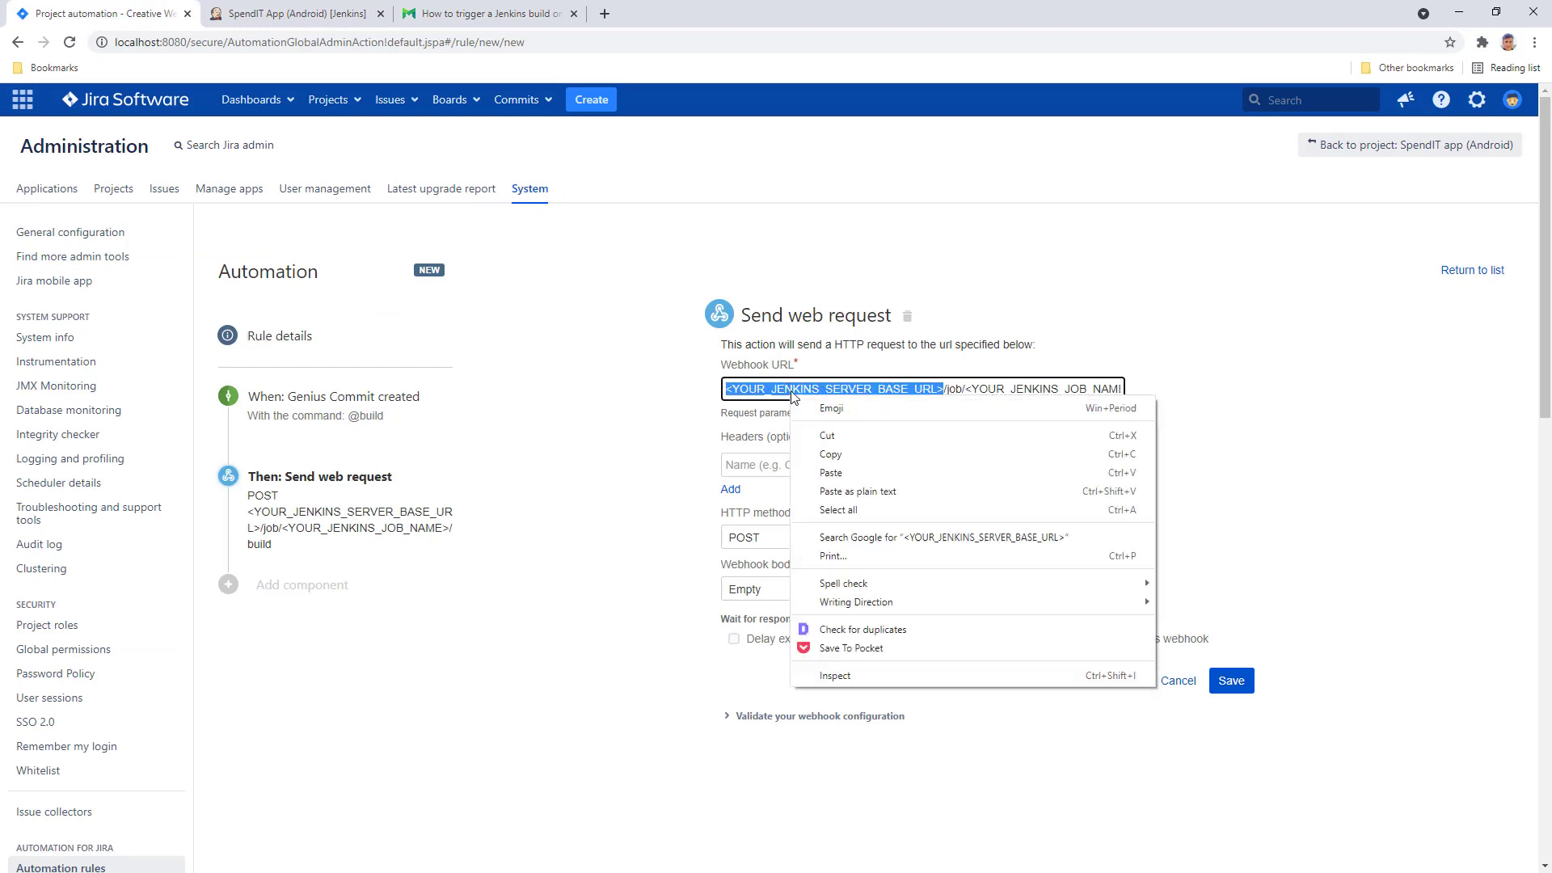
pyautogui.click(833, 473)
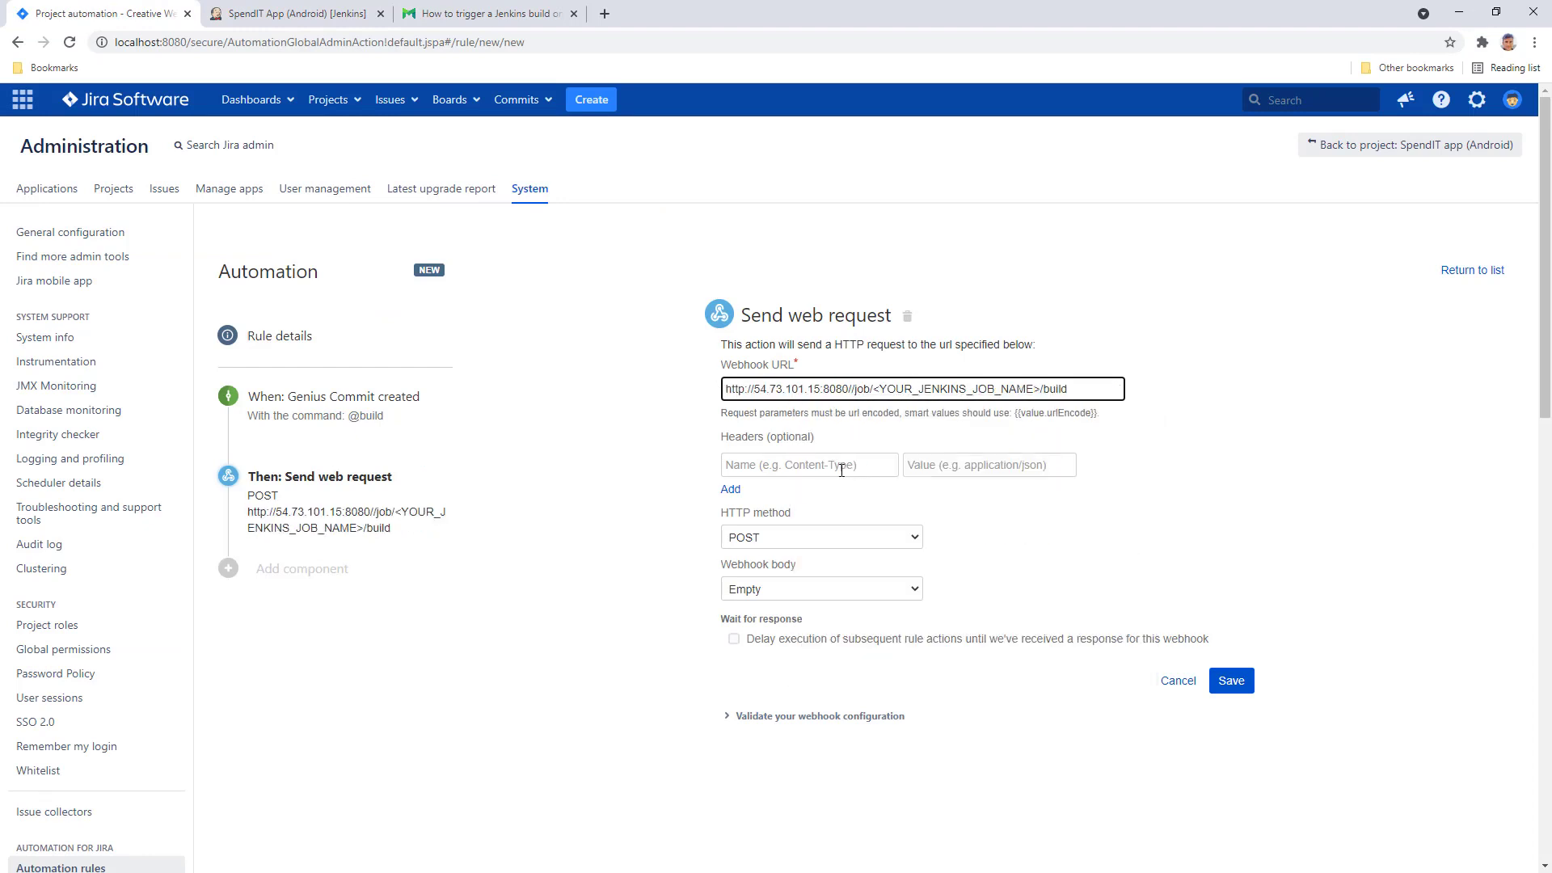
pyautogui.press('BackSpace')
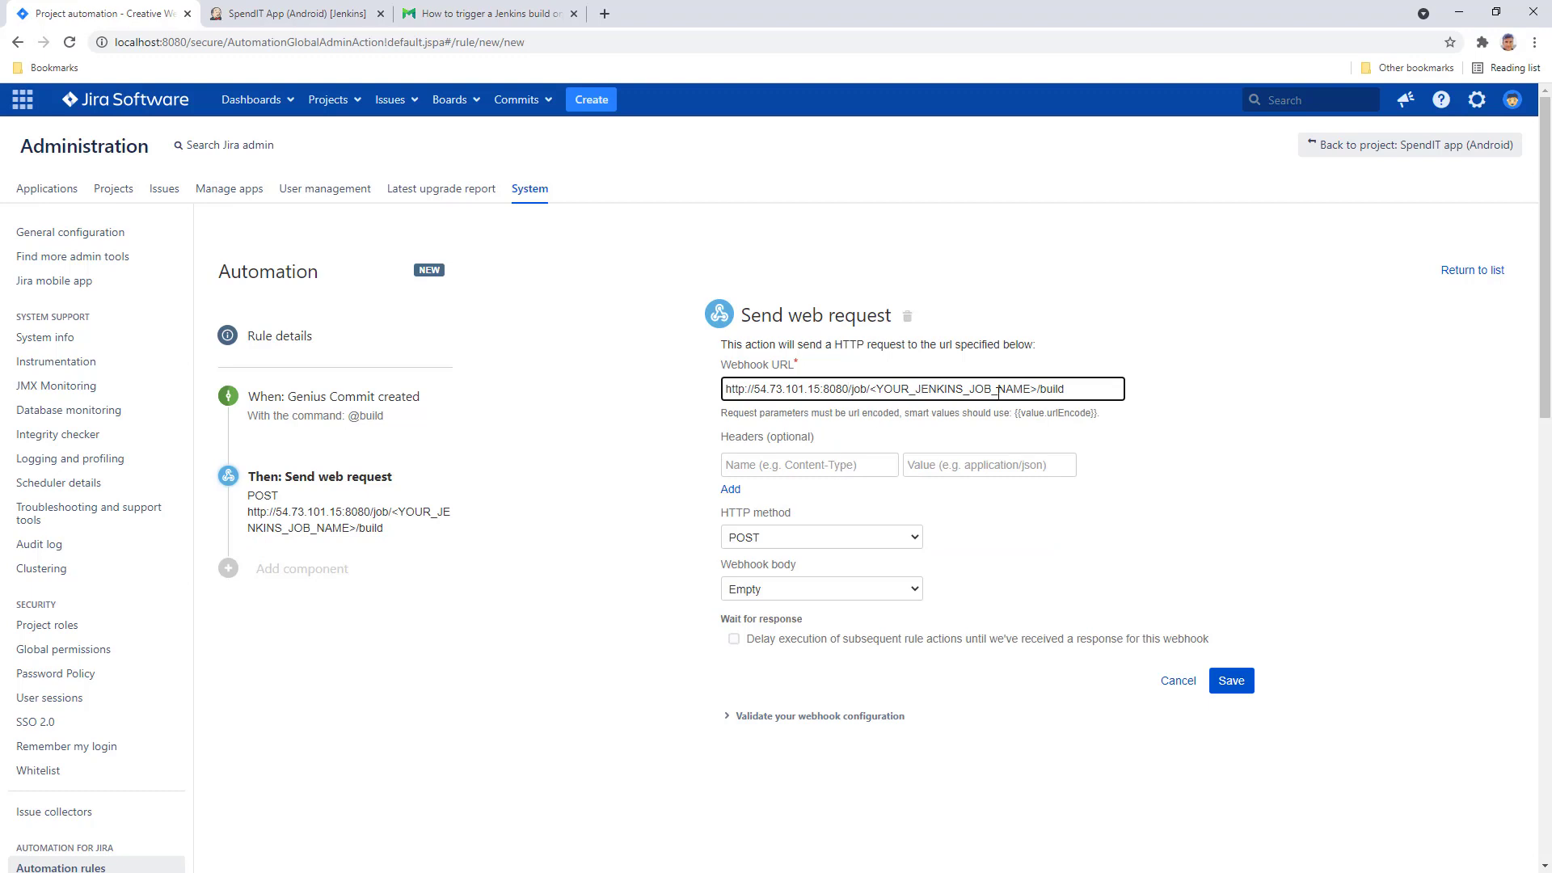
# - Replace <YOUR_JENKINS_JOB_NAME> with SpendIT%20App%20(Android) copied from the Jenkins address bar
pyautogui.click(291, 14)
pyautogui.moveTo(184, 42); pyautogui.dragTo(301, 47)
pyautogui.rightClick(303, 47)
pyautogui.click(360, 123)
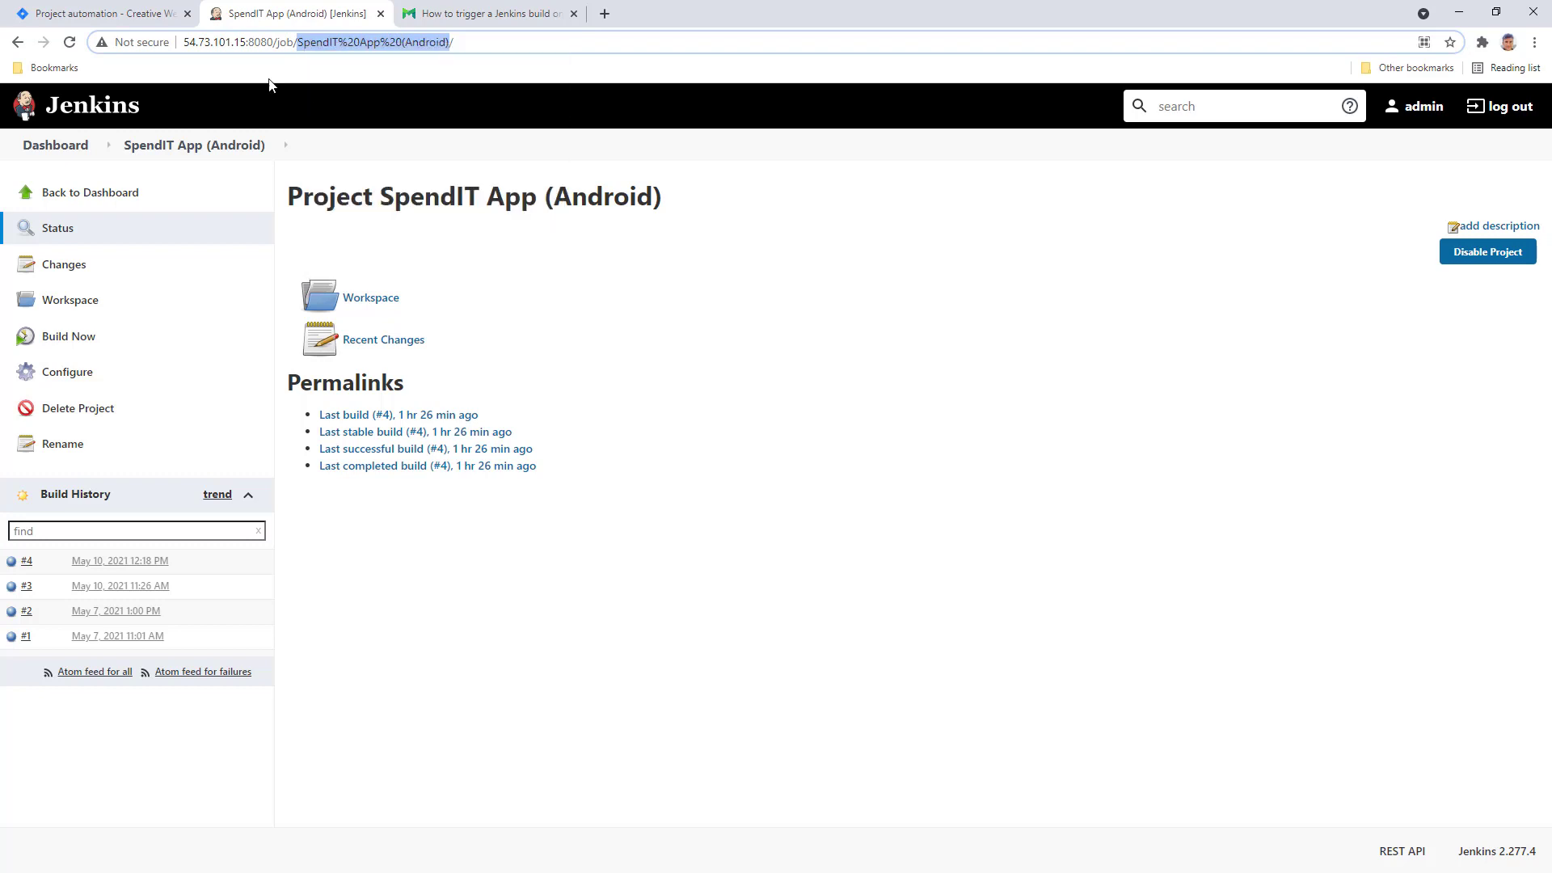
pyautogui.click(128, 16)
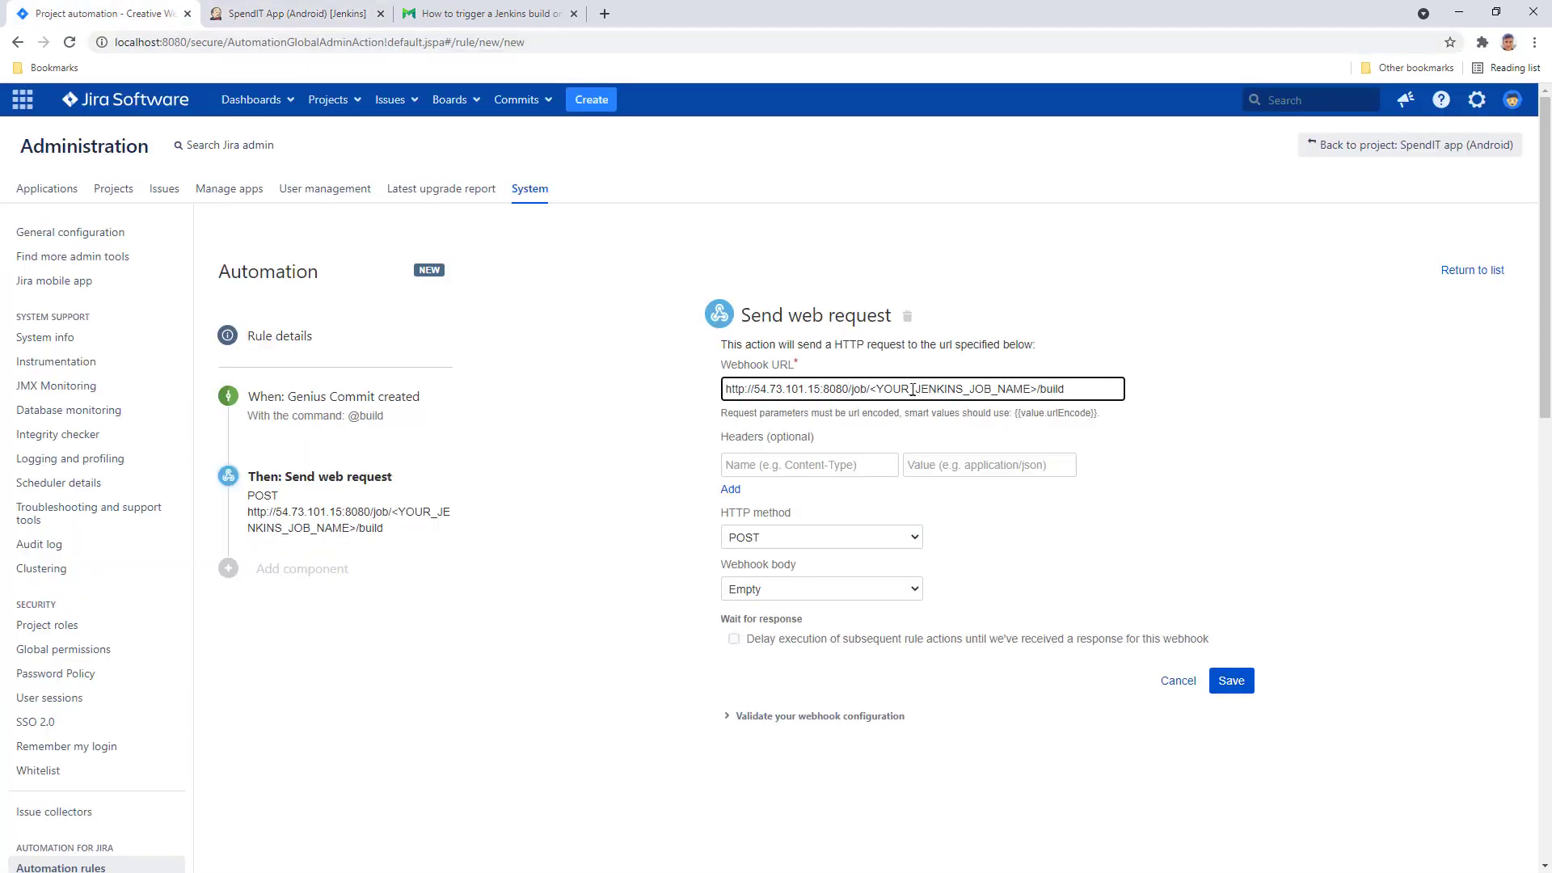
pyautogui.moveTo(870, 390); pyautogui.dragTo(1036, 392)
pyautogui.rightClick(1025, 394)
pyautogui.click(1064, 468)
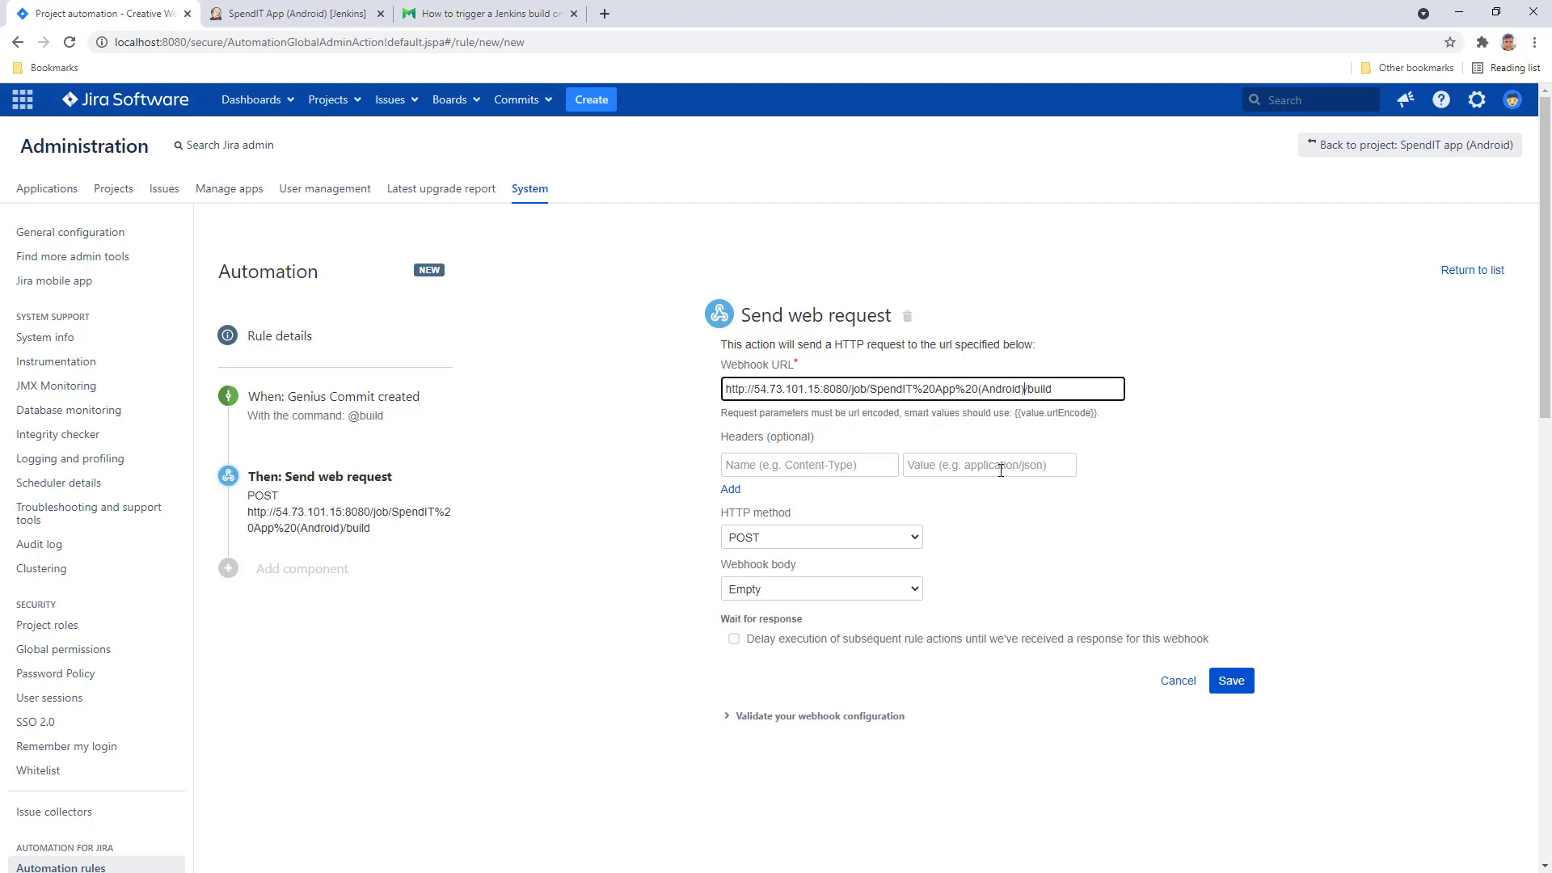
# - Copy 'Authorization' from the guide into the web request's first header Name field
pyautogui.click(449, 14)
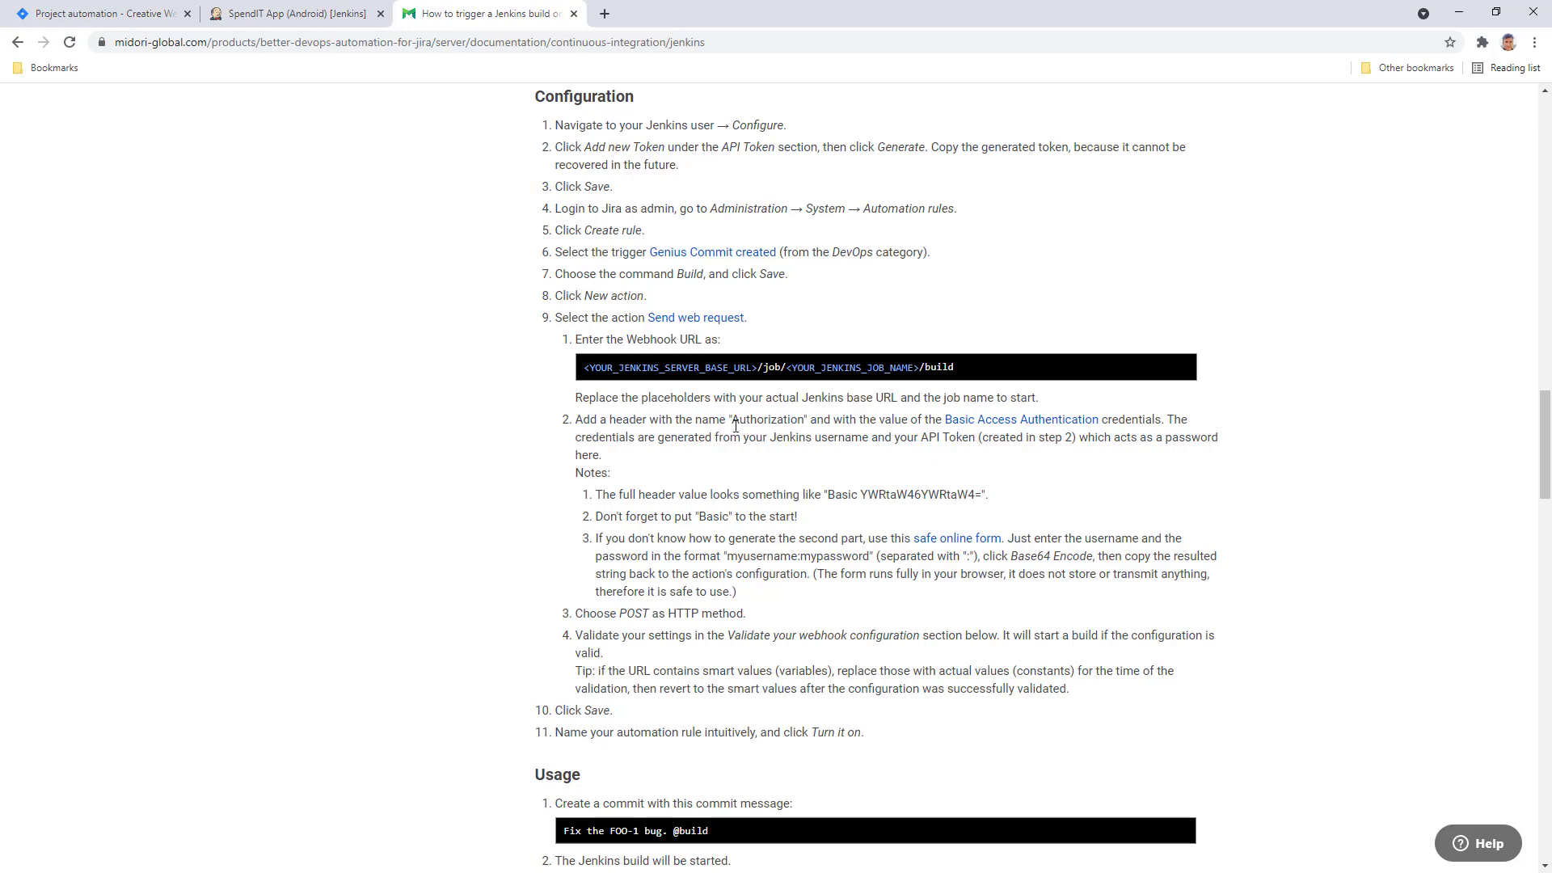
pyautogui.moveTo(735, 421); pyautogui.dragTo(805, 421)
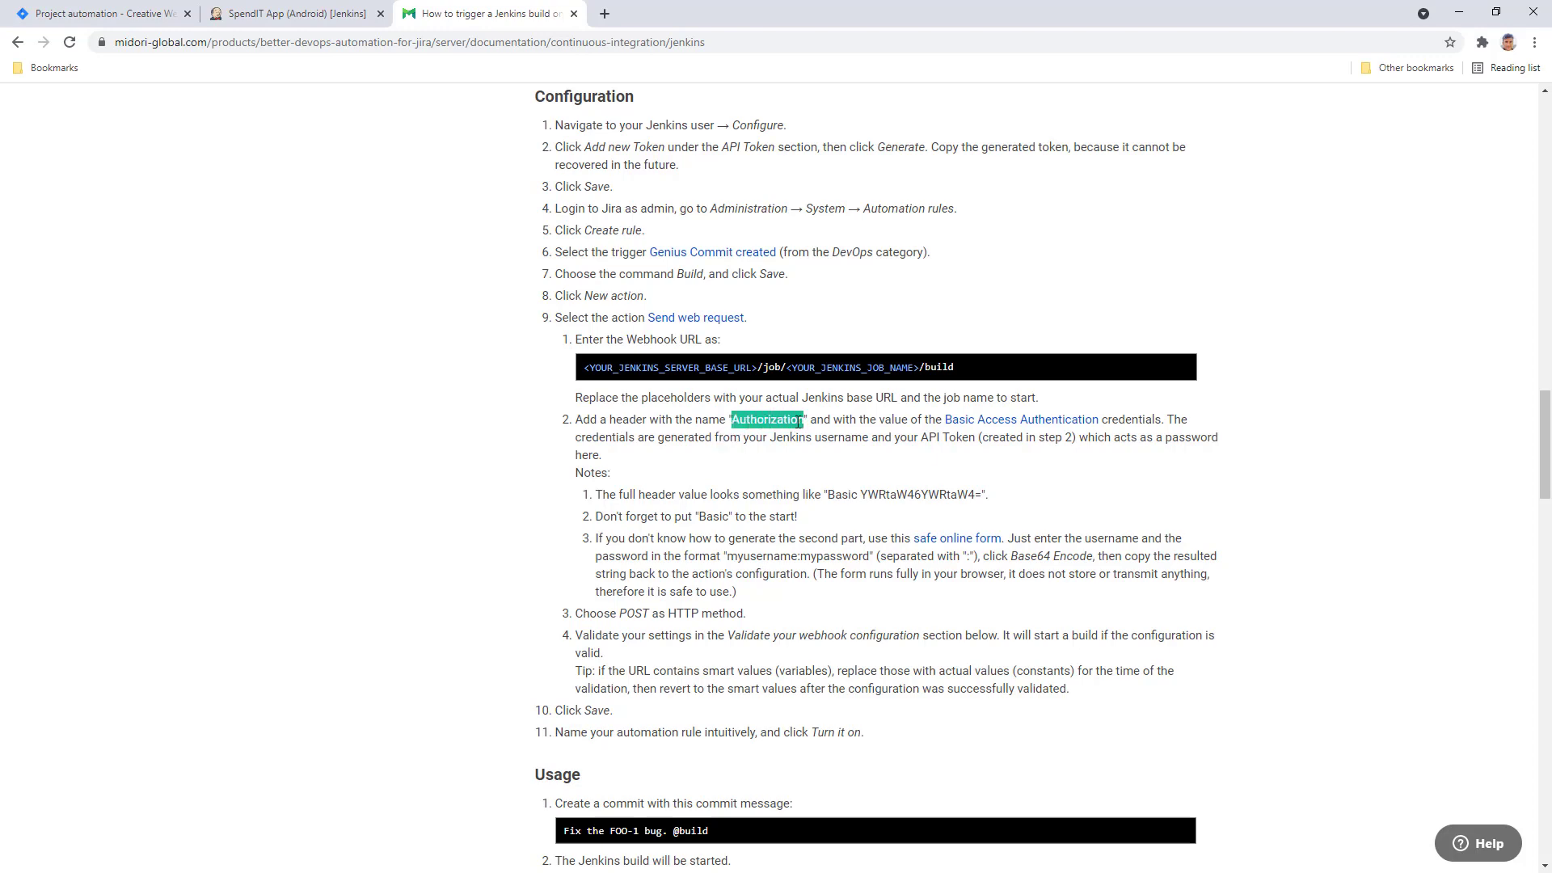
pyautogui.rightClick(799, 426)
pyautogui.click(824, 439)
pyautogui.click(113, 17)
pyautogui.rightClick(726, 460)
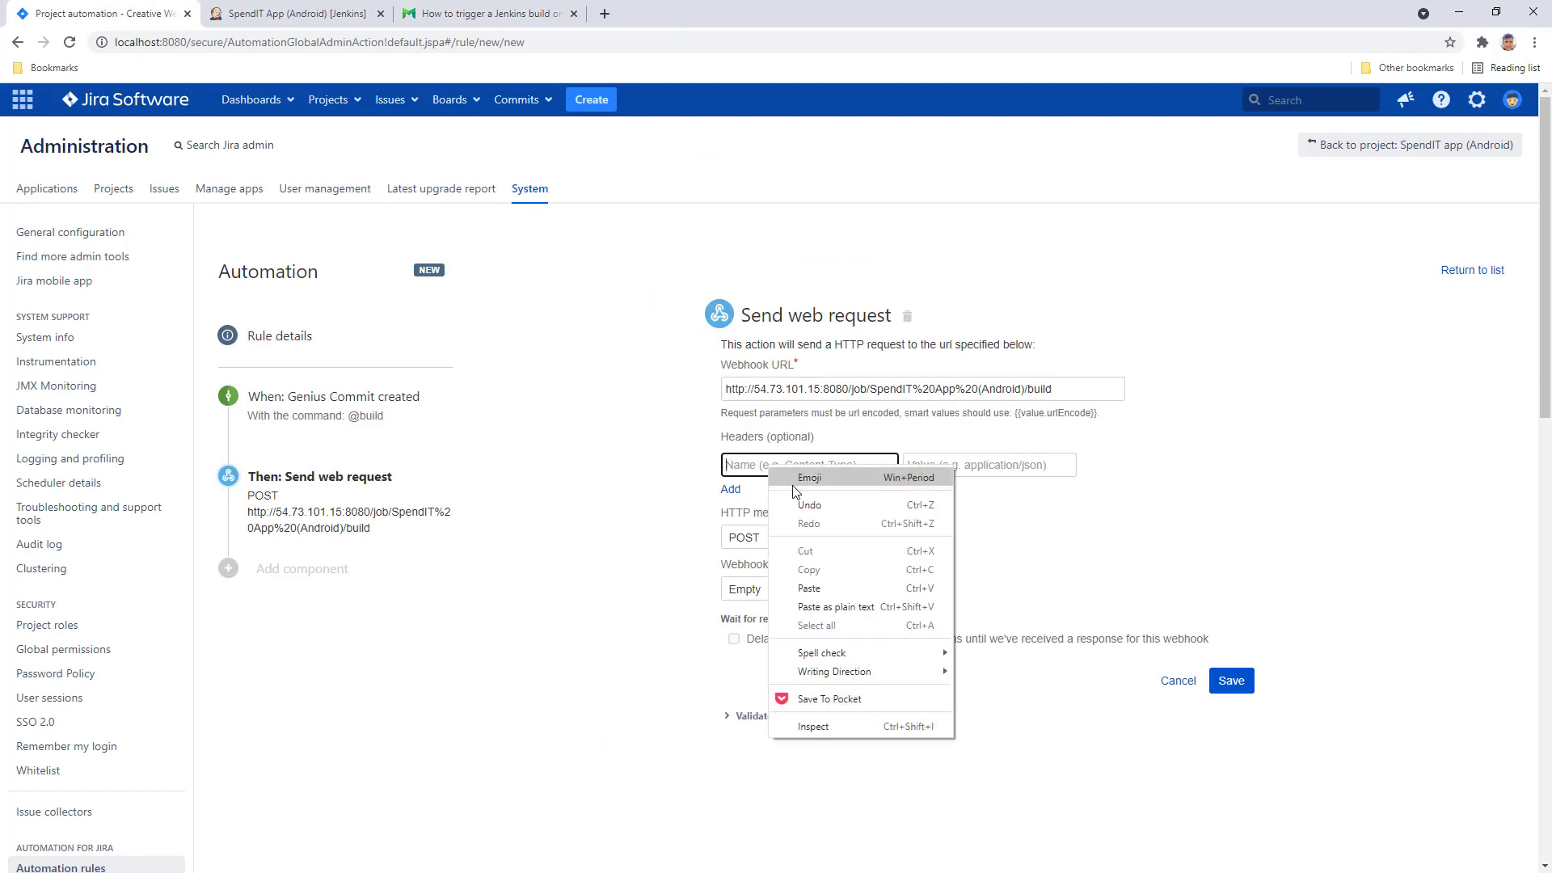
pyautogui.click(842, 594)
# - Return to the guide and read the header value instructions about the username
pyautogui.click(446, 15)
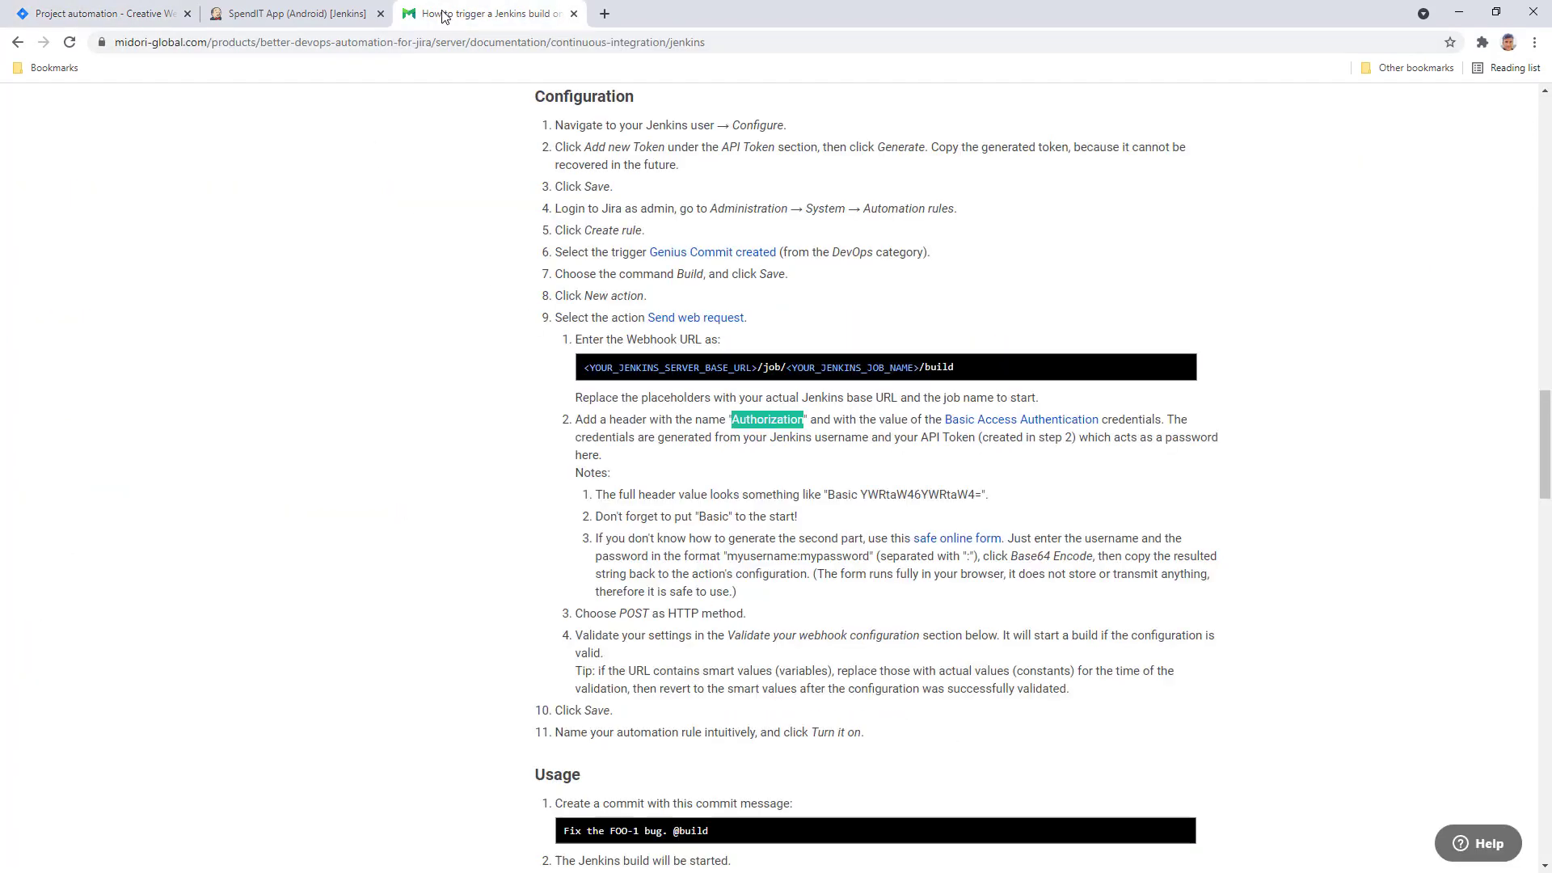
pyautogui.click(850, 435)
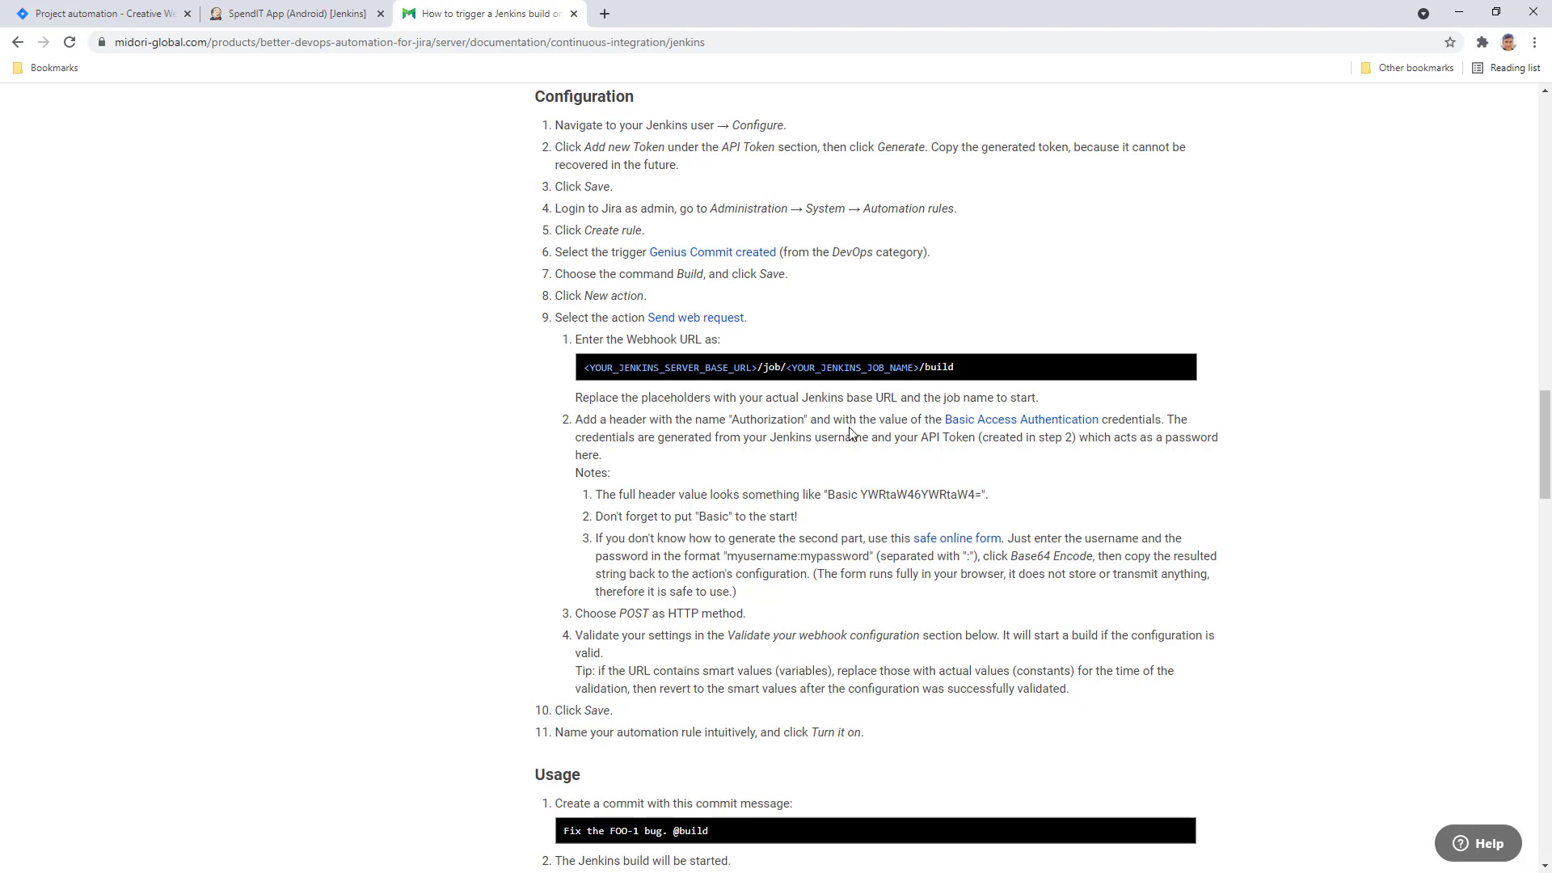
pyautogui.doubleClick(850, 434)
pyautogui.click(871, 440)
# - Generate an admin API token named 'Better DevOps Automation' in Jenkins and copy its value
pyautogui.click(313, 22)
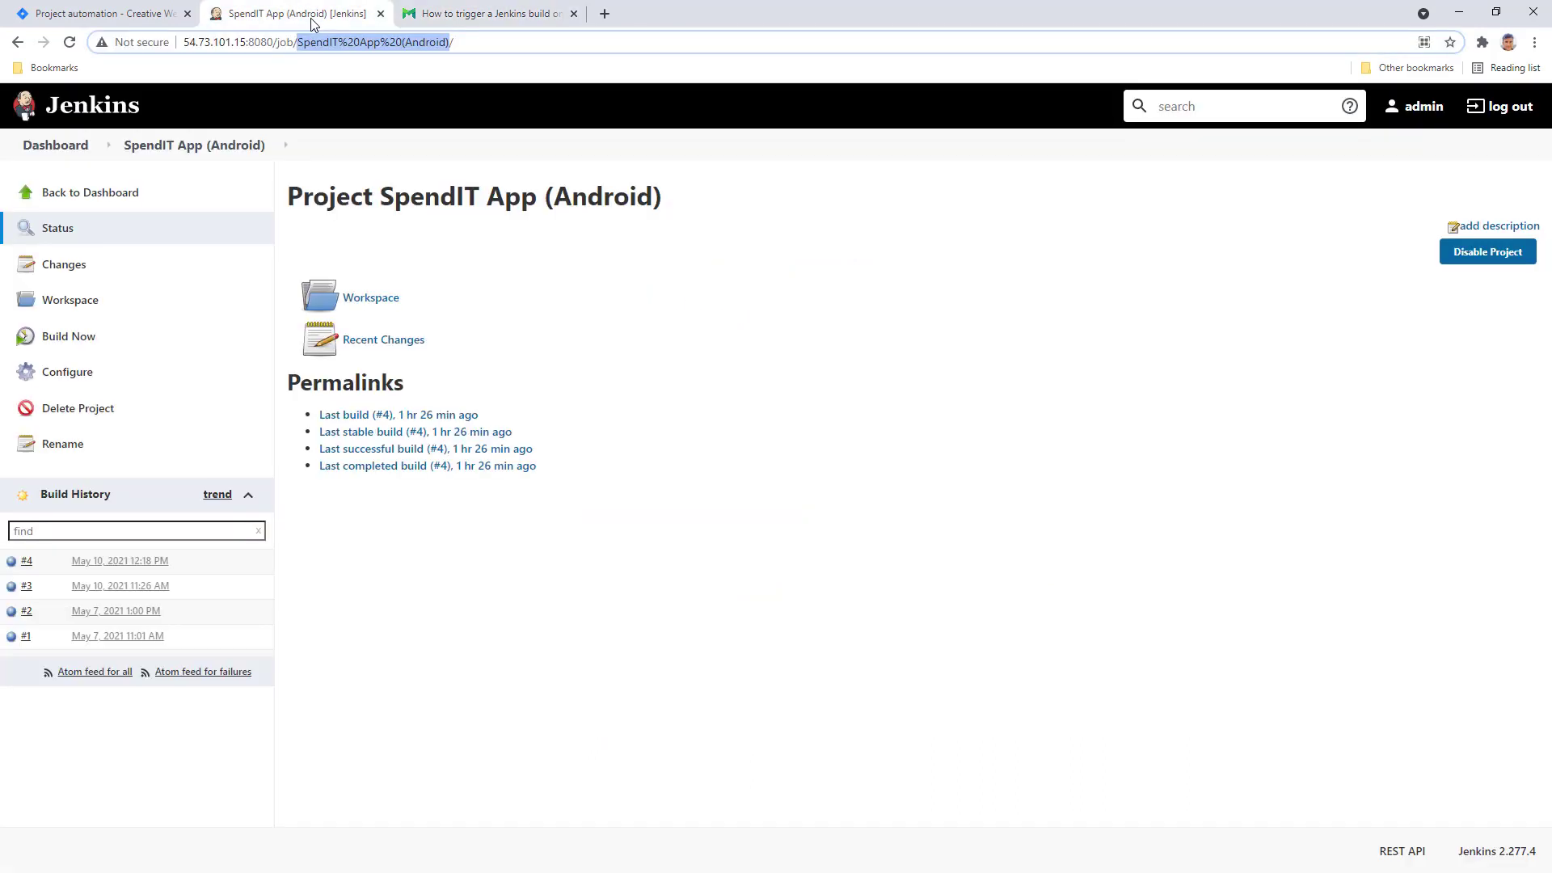
pyautogui.click(1423, 110)
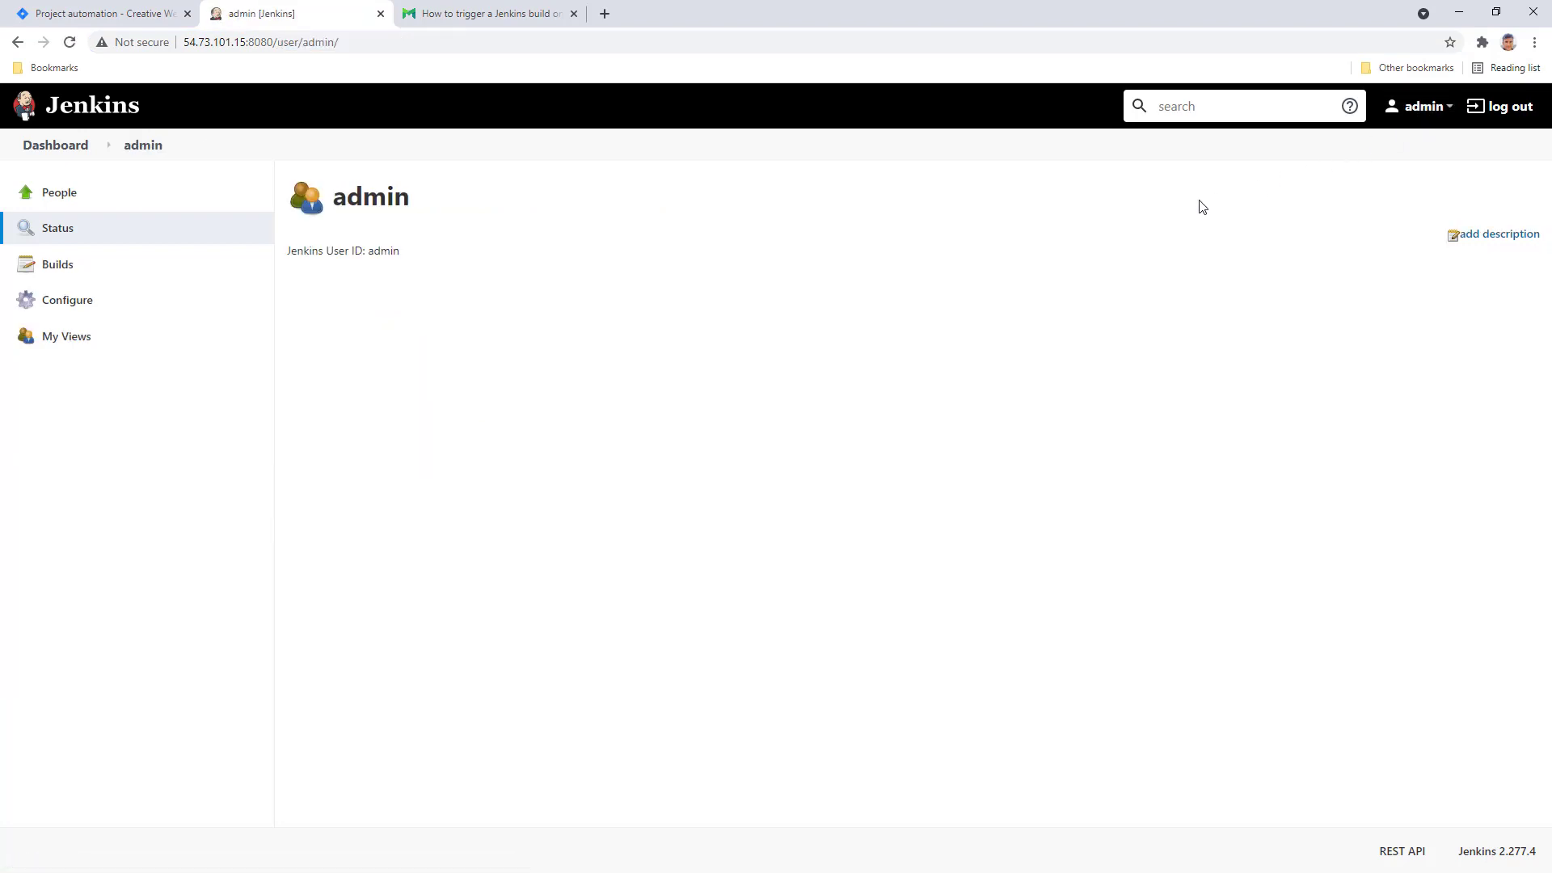
pyautogui.click(73, 310)
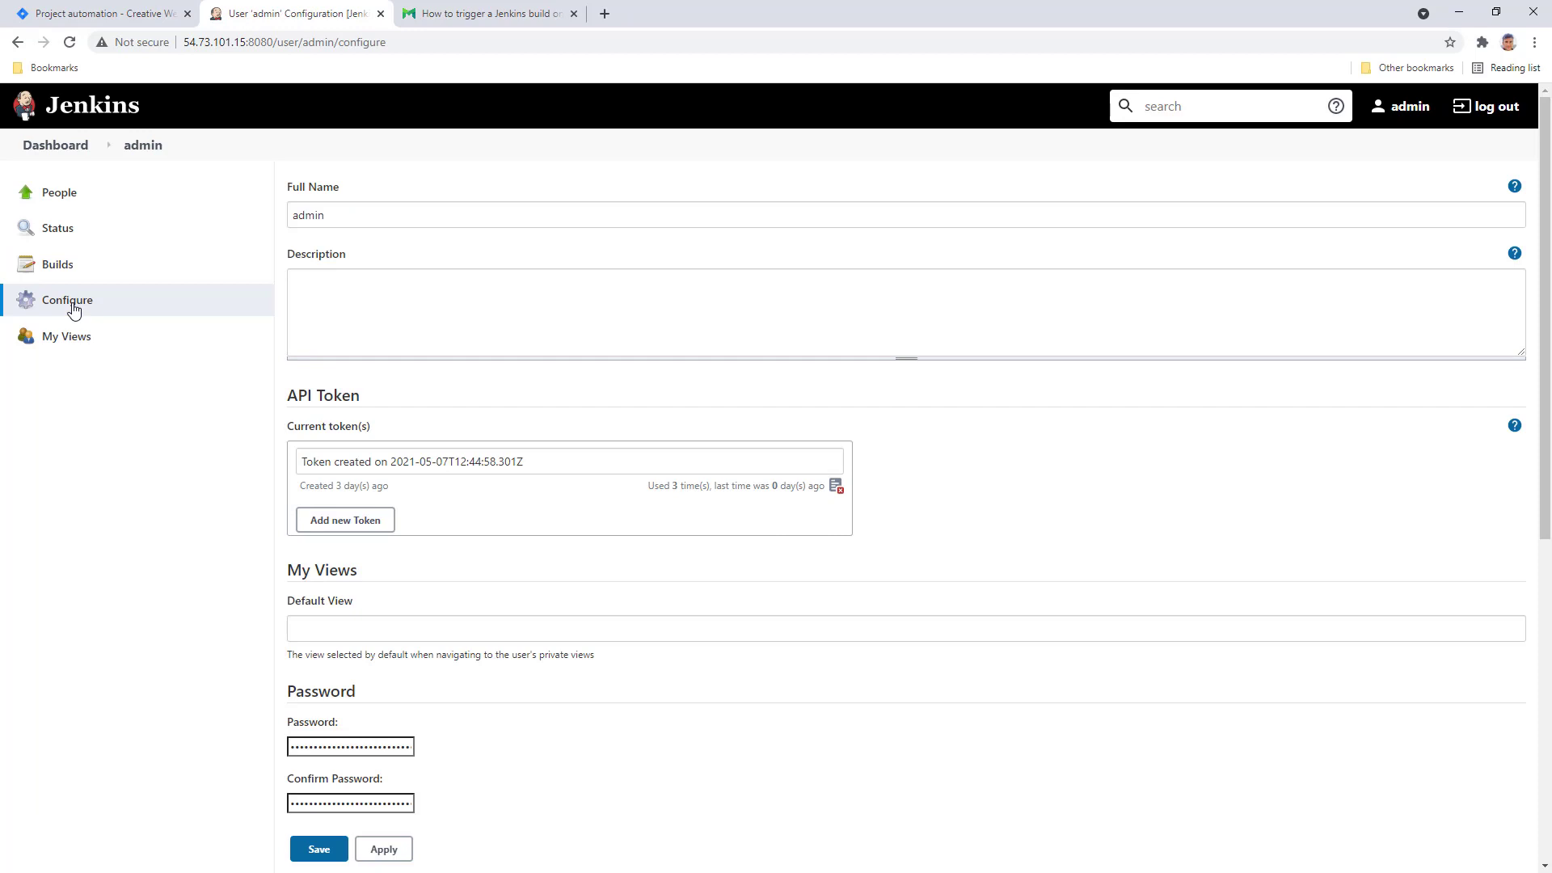
pyautogui.click(362, 528)
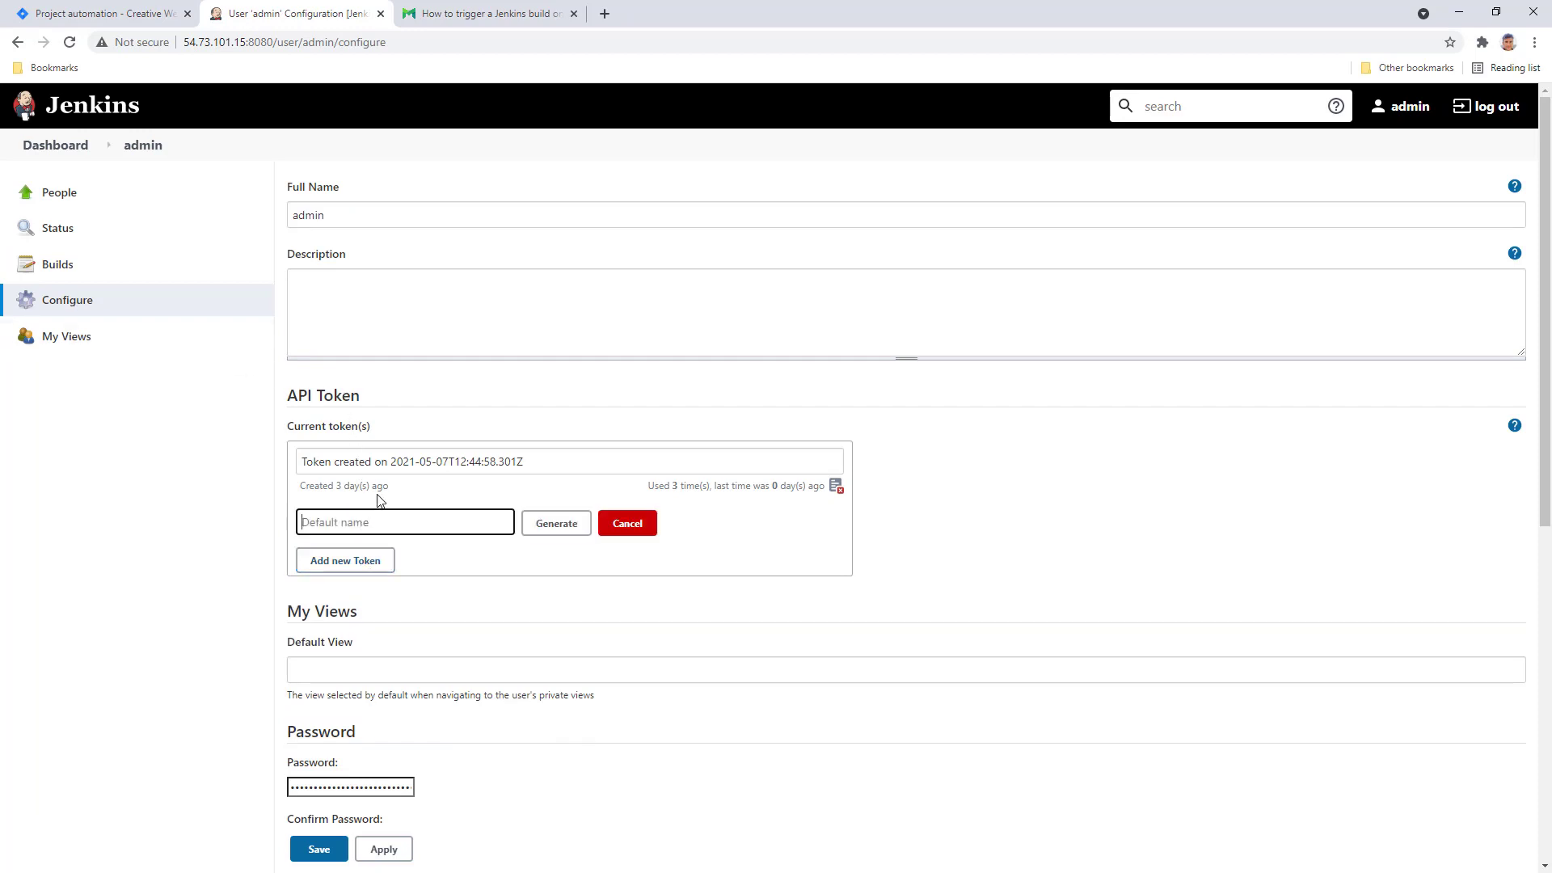
pyautogui.write('Better DevOps Automation')
pyautogui.click(556, 525)
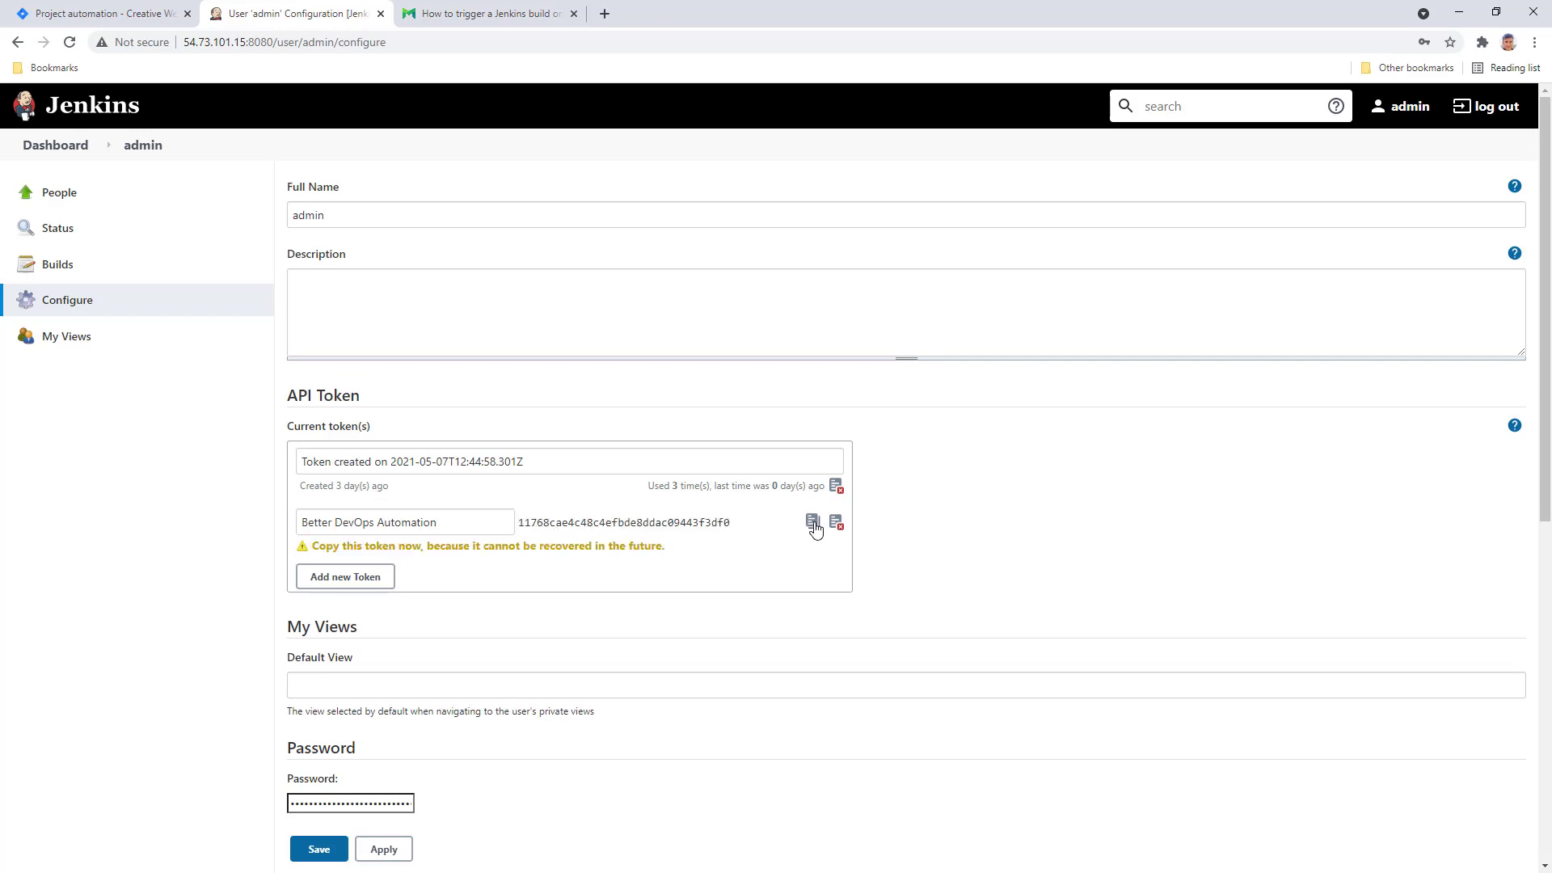
pyautogui.click(812, 523)
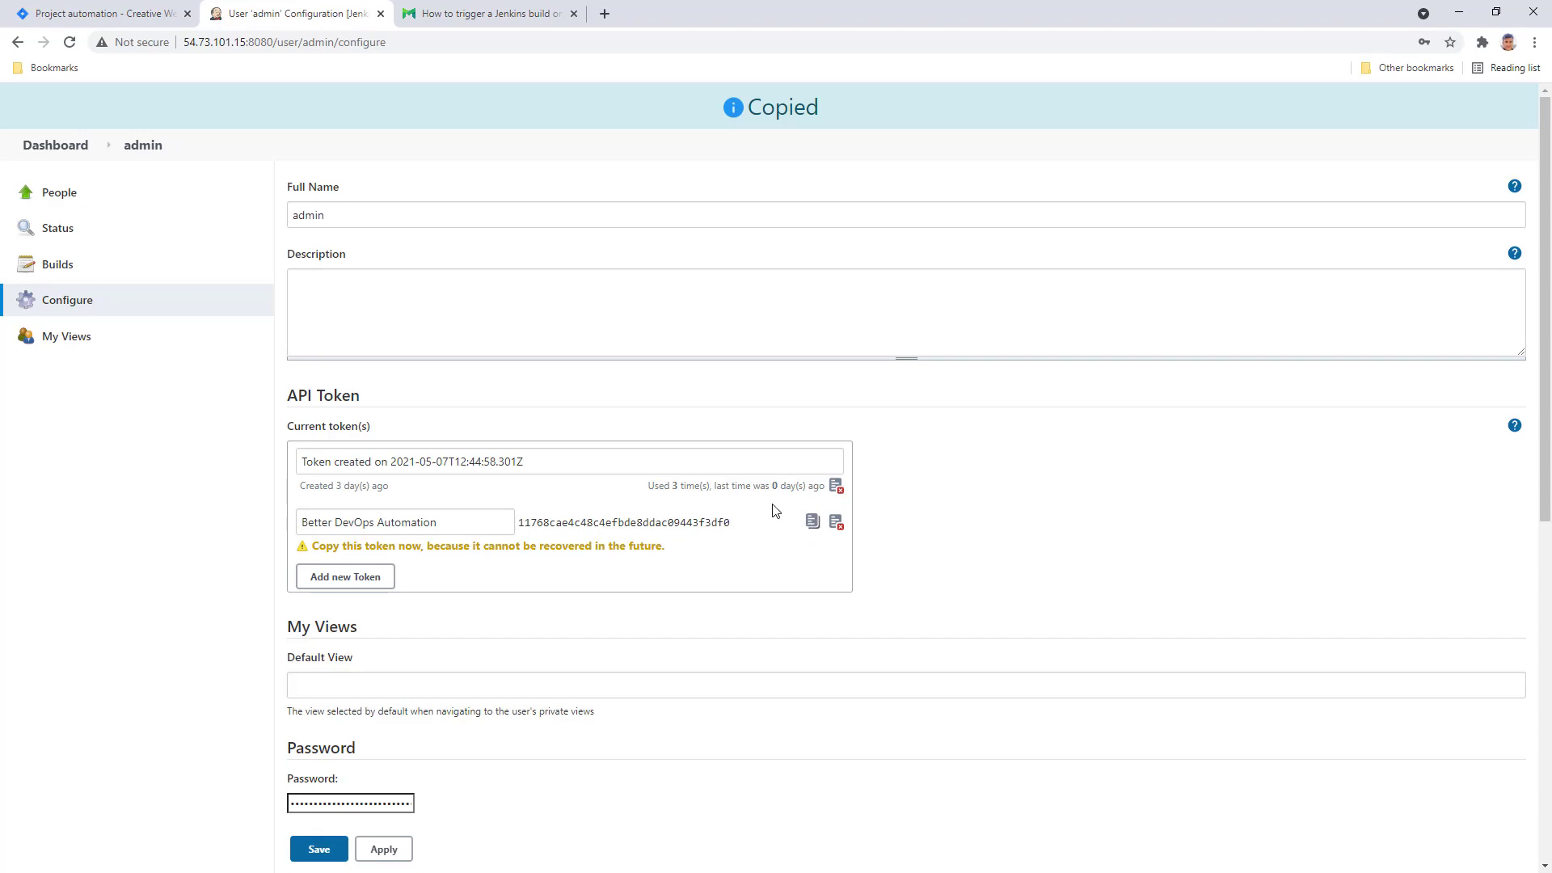
pyautogui.click(477, 16)
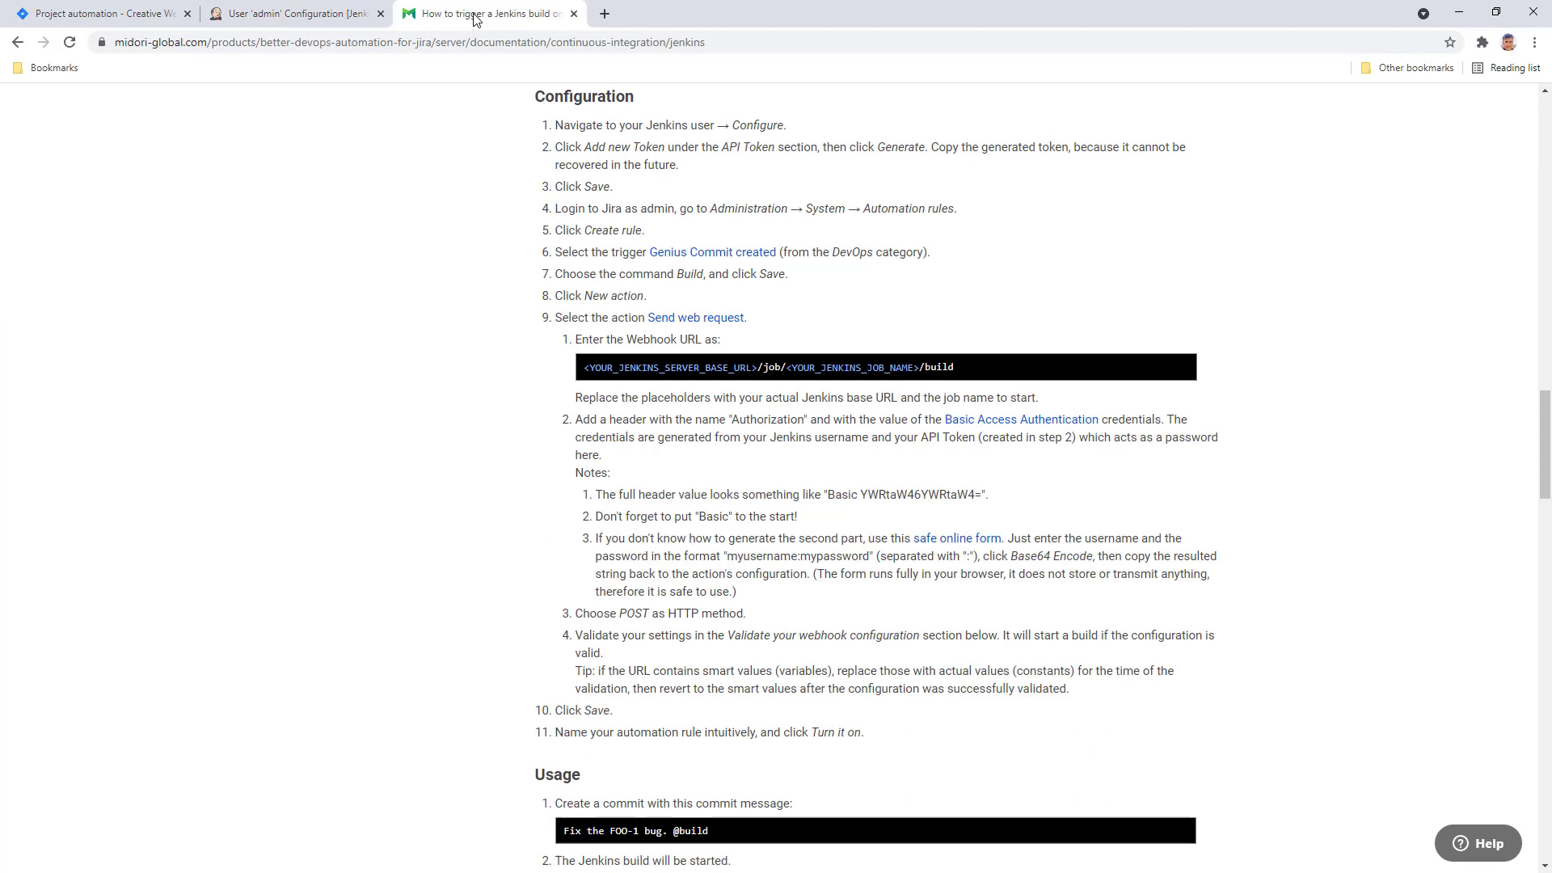
# - Base64-encode 'admin:' followed by the pasted API token, and copy the encoded string
pyautogui.moveTo(738, 380)
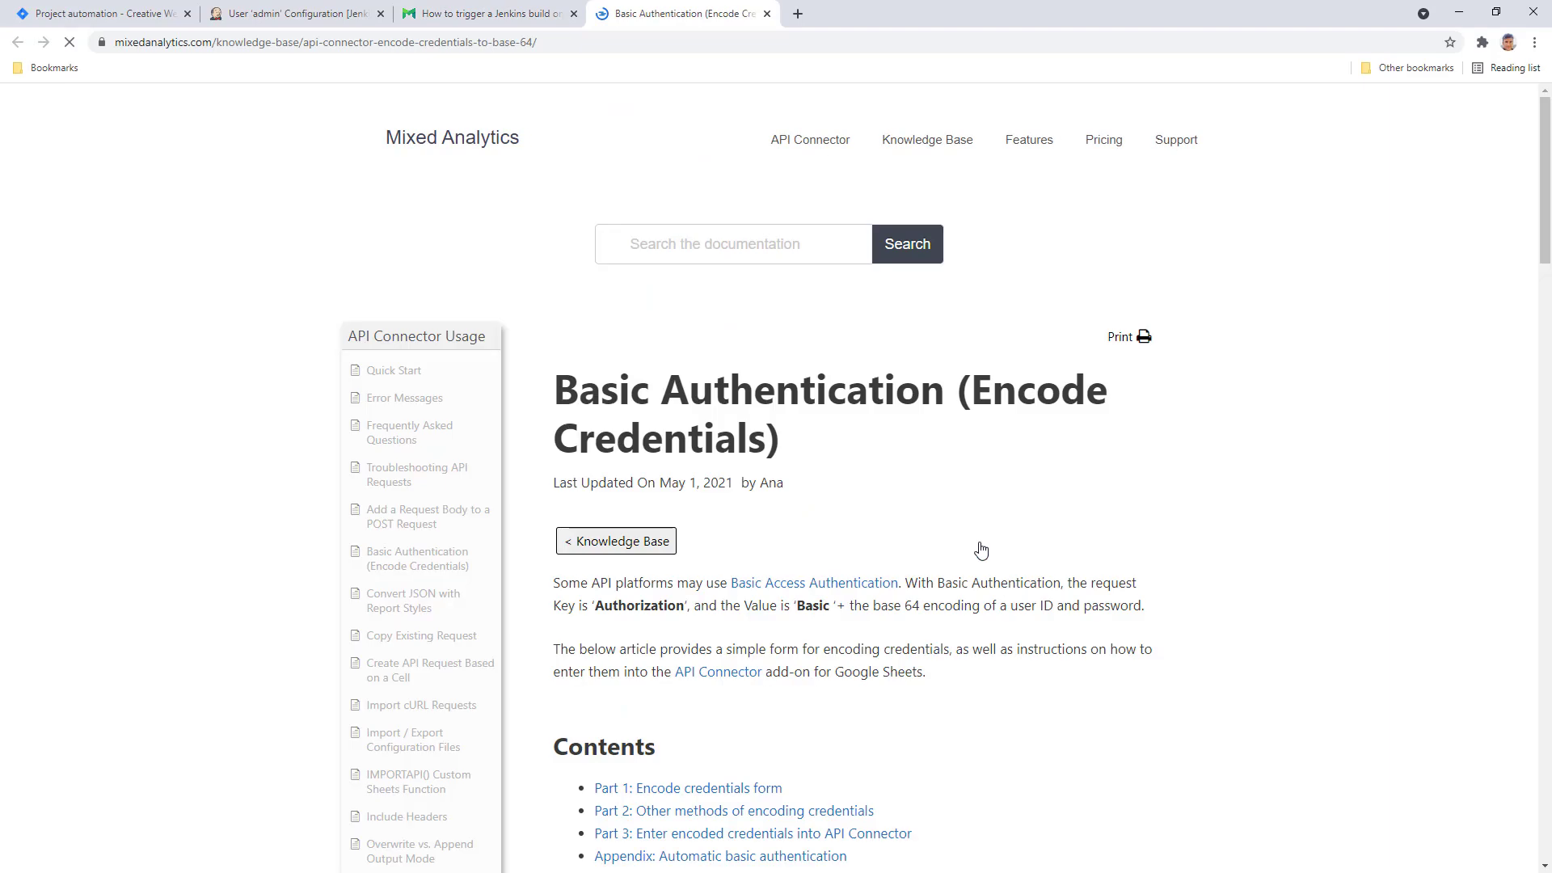
pyautogui.scroll(-10, 1481, 408)
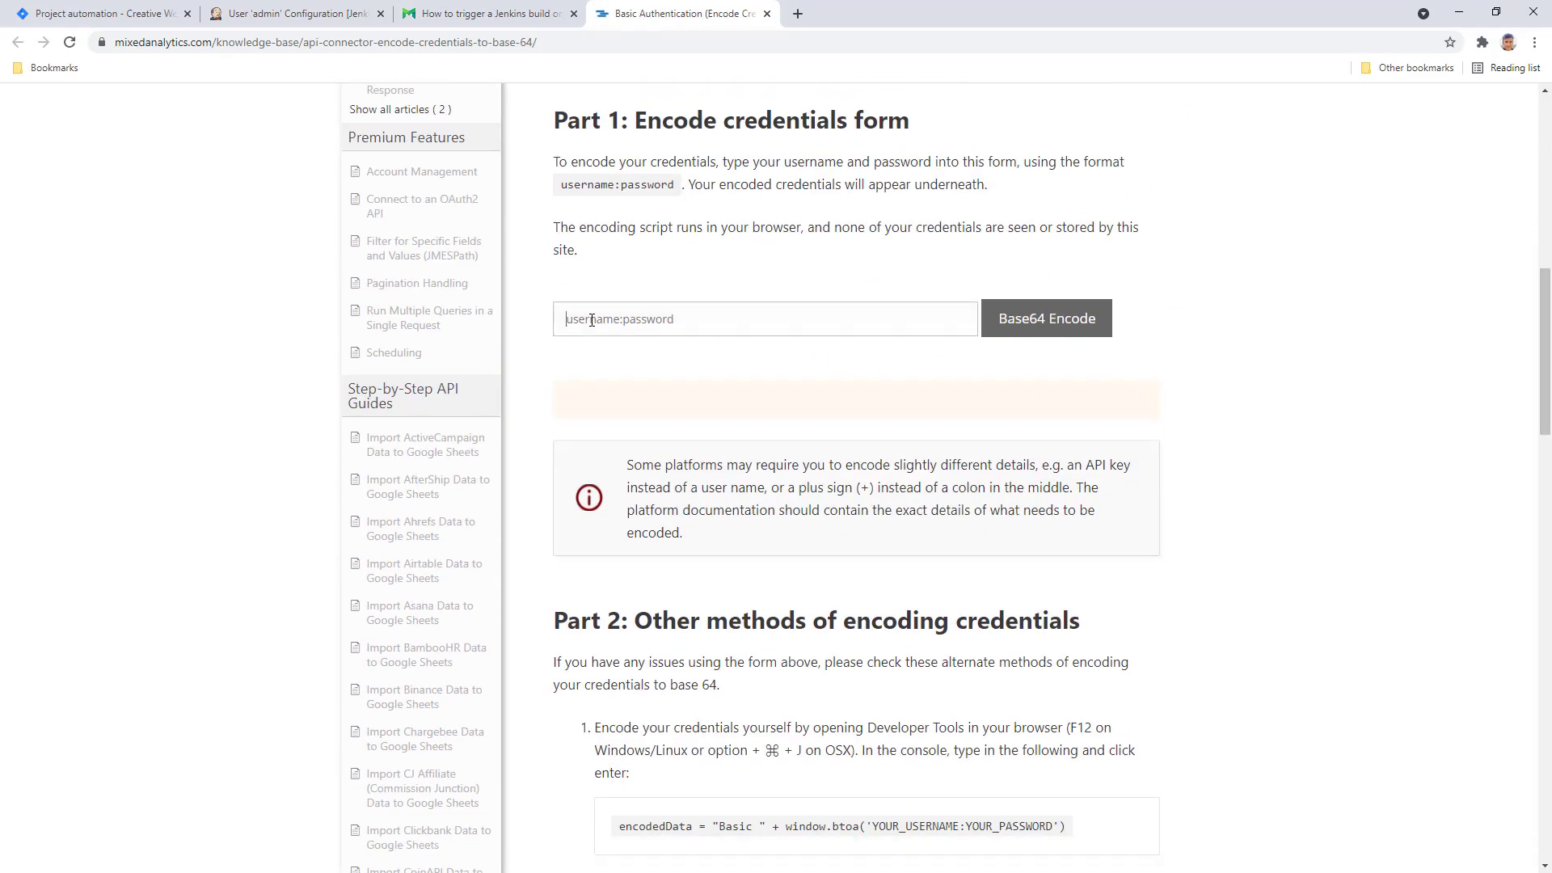
pyautogui.click(592, 320)
pyautogui.write('admin')
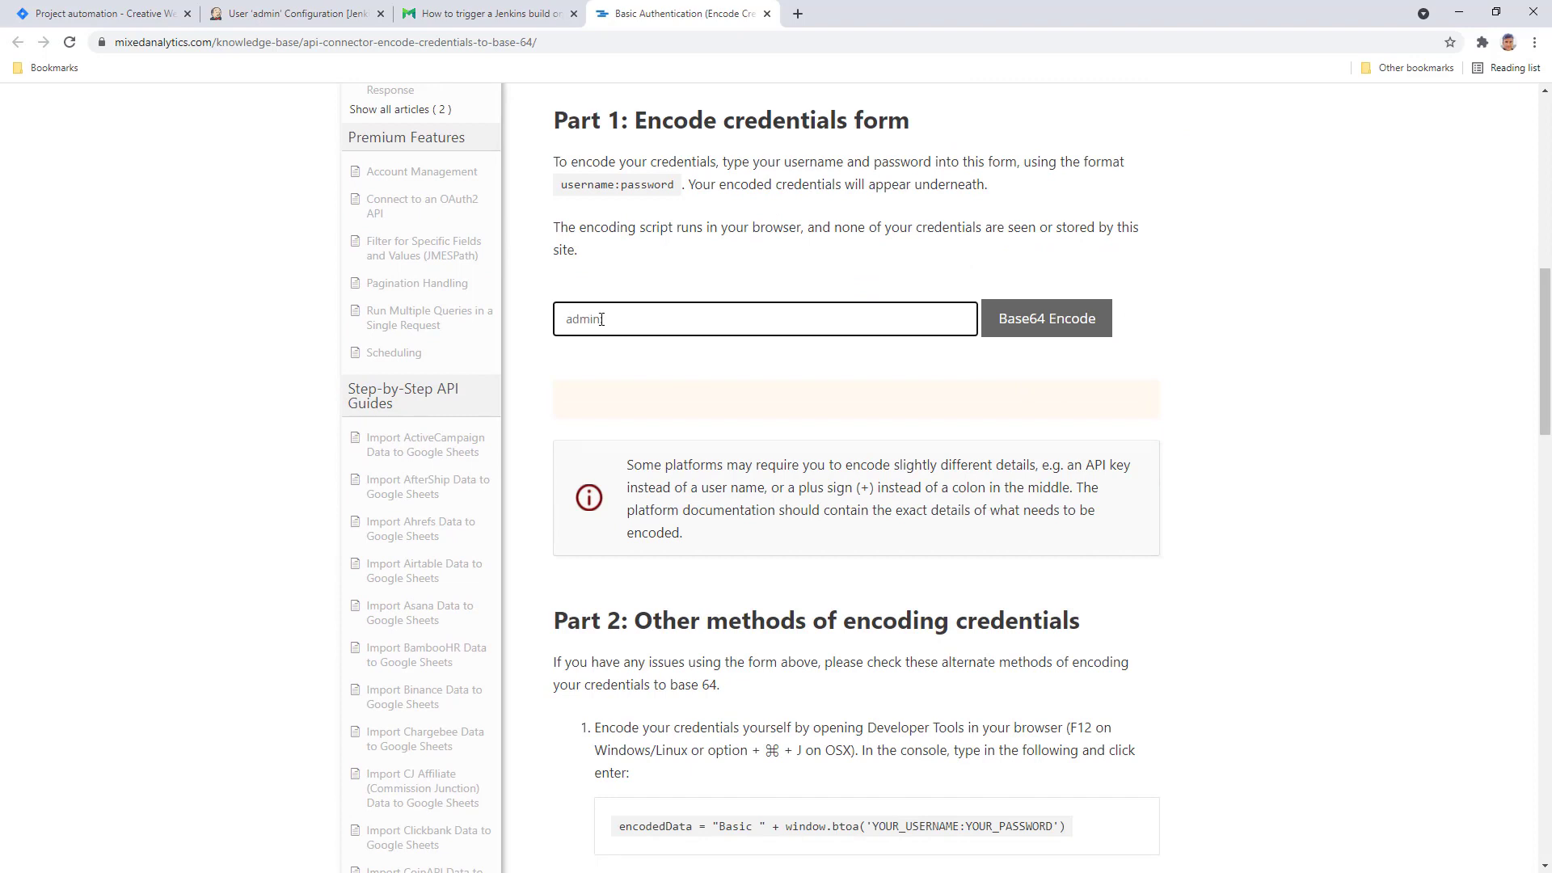
pyautogui.write(':')
pyautogui.rightClick(604, 319)
pyautogui.click(653, 440)
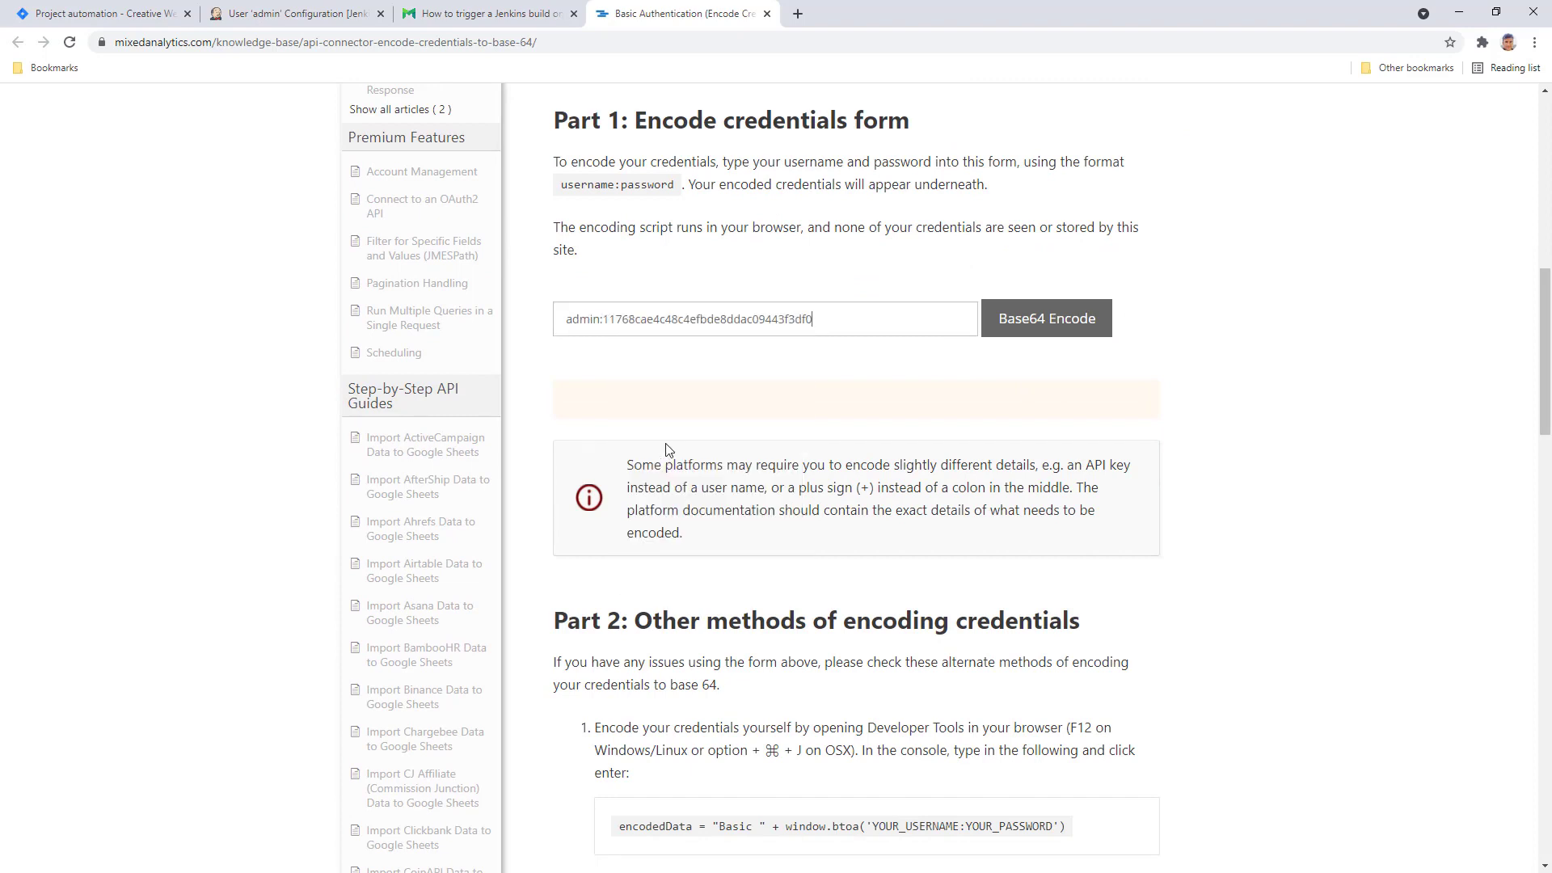
pyautogui.click(1051, 327)
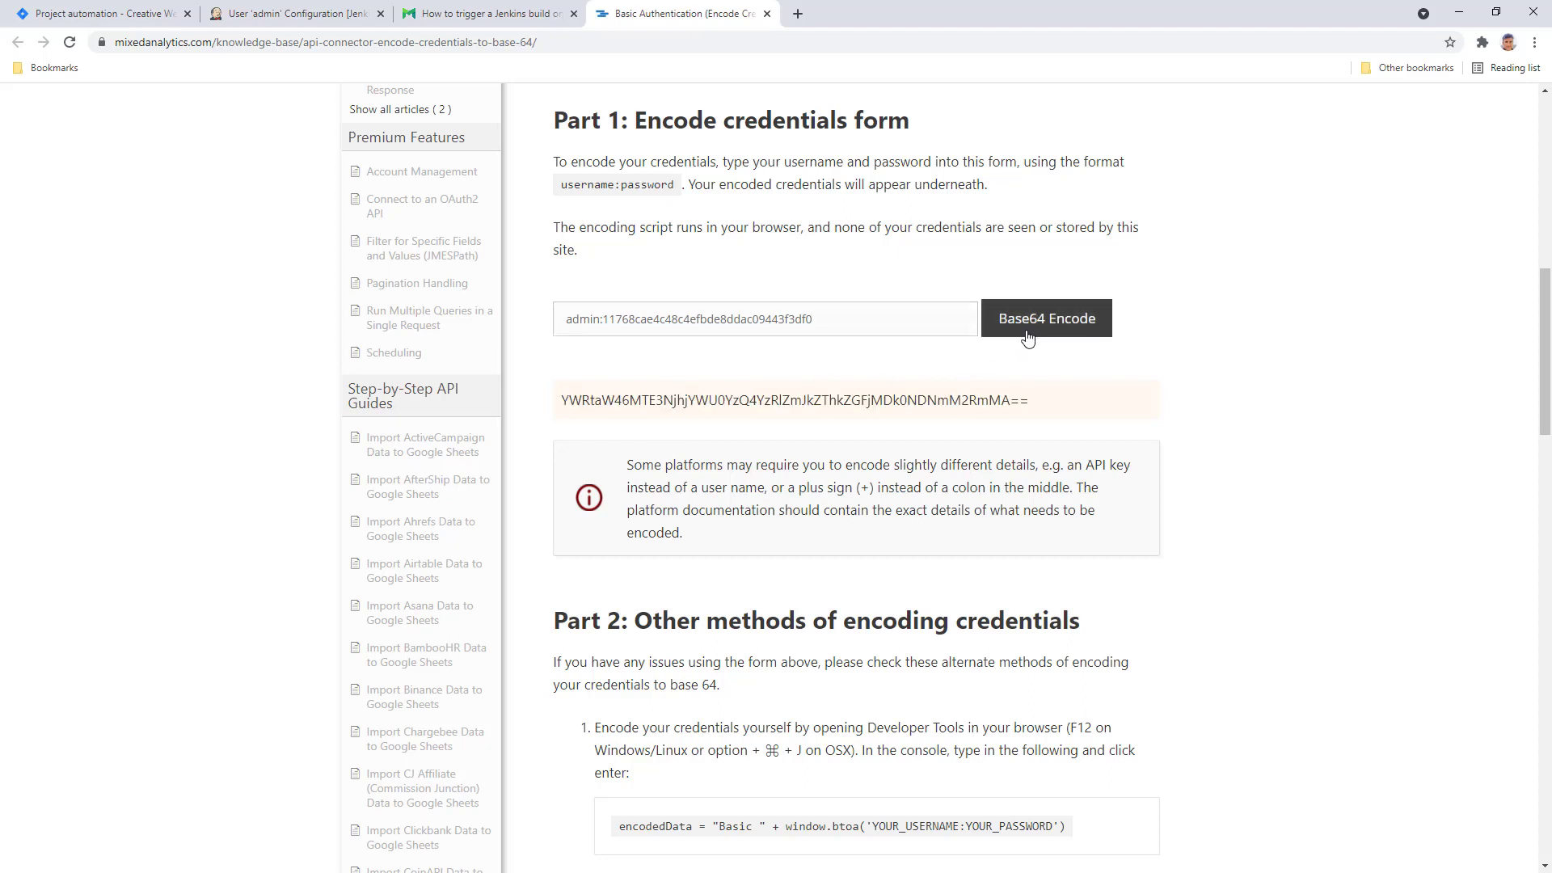
pyautogui.tripleClick(849, 401)
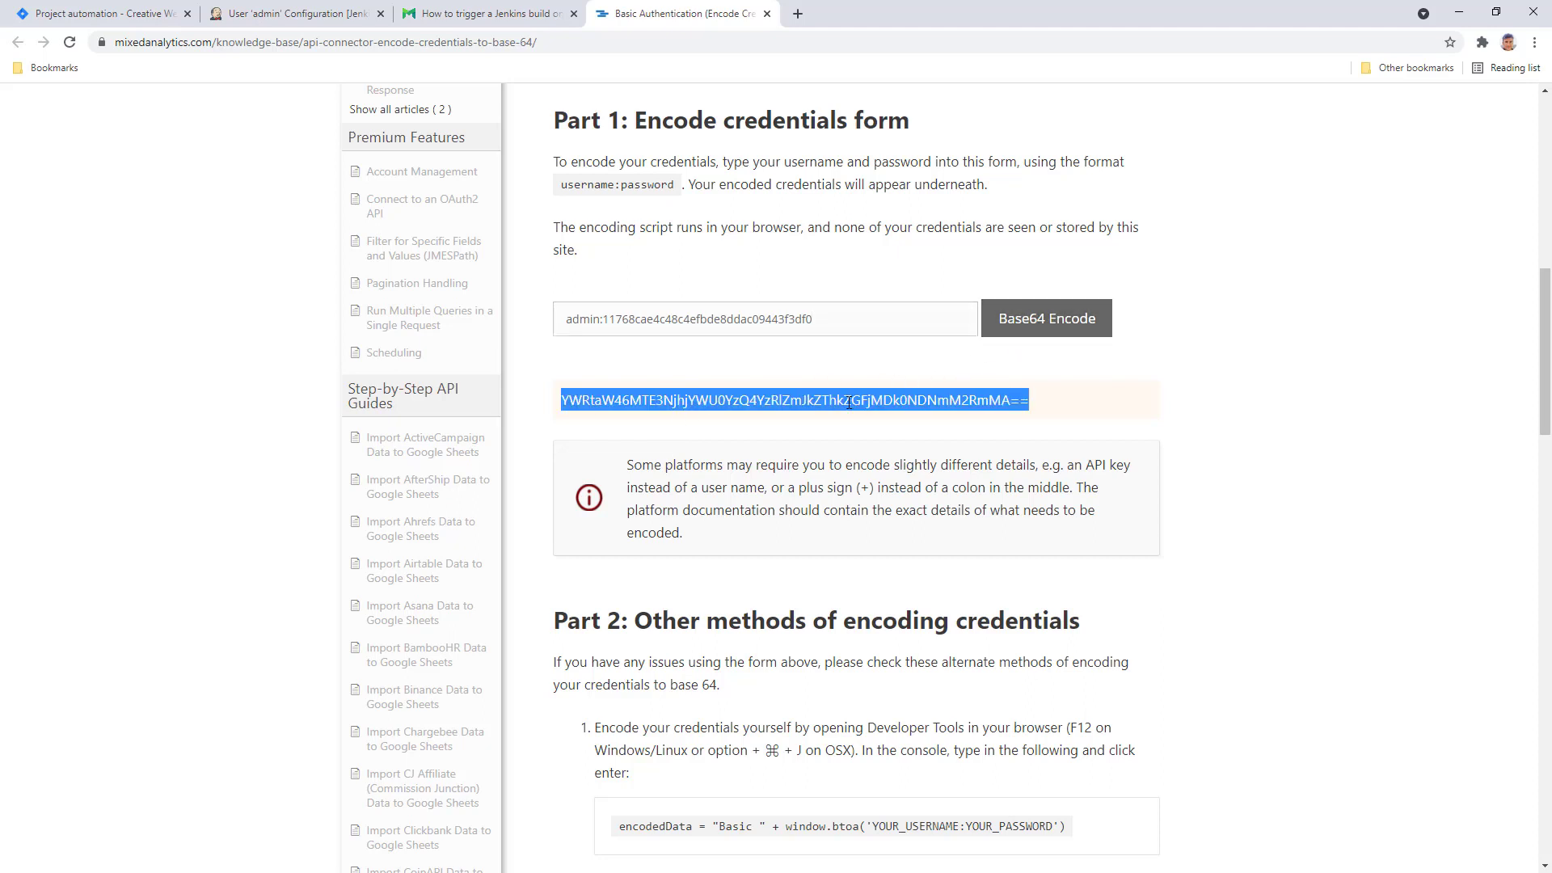
pyautogui.rightClick(849, 402)
pyautogui.click(899, 411)
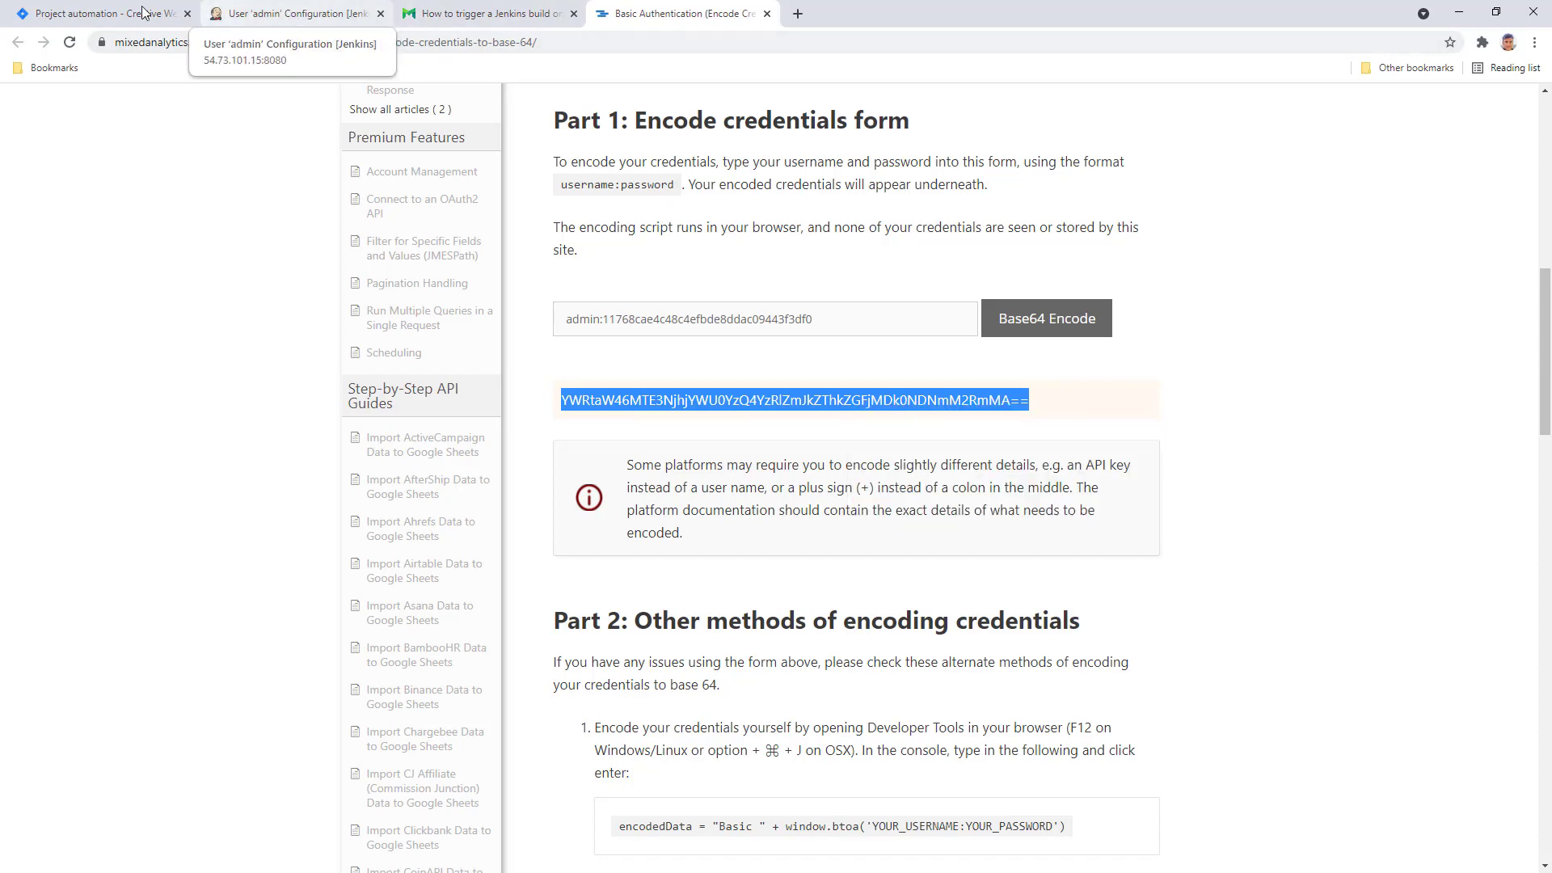
# - Paste the encoded credentials as the Authorization header value and save the web request action
pyautogui.click(105, 14)
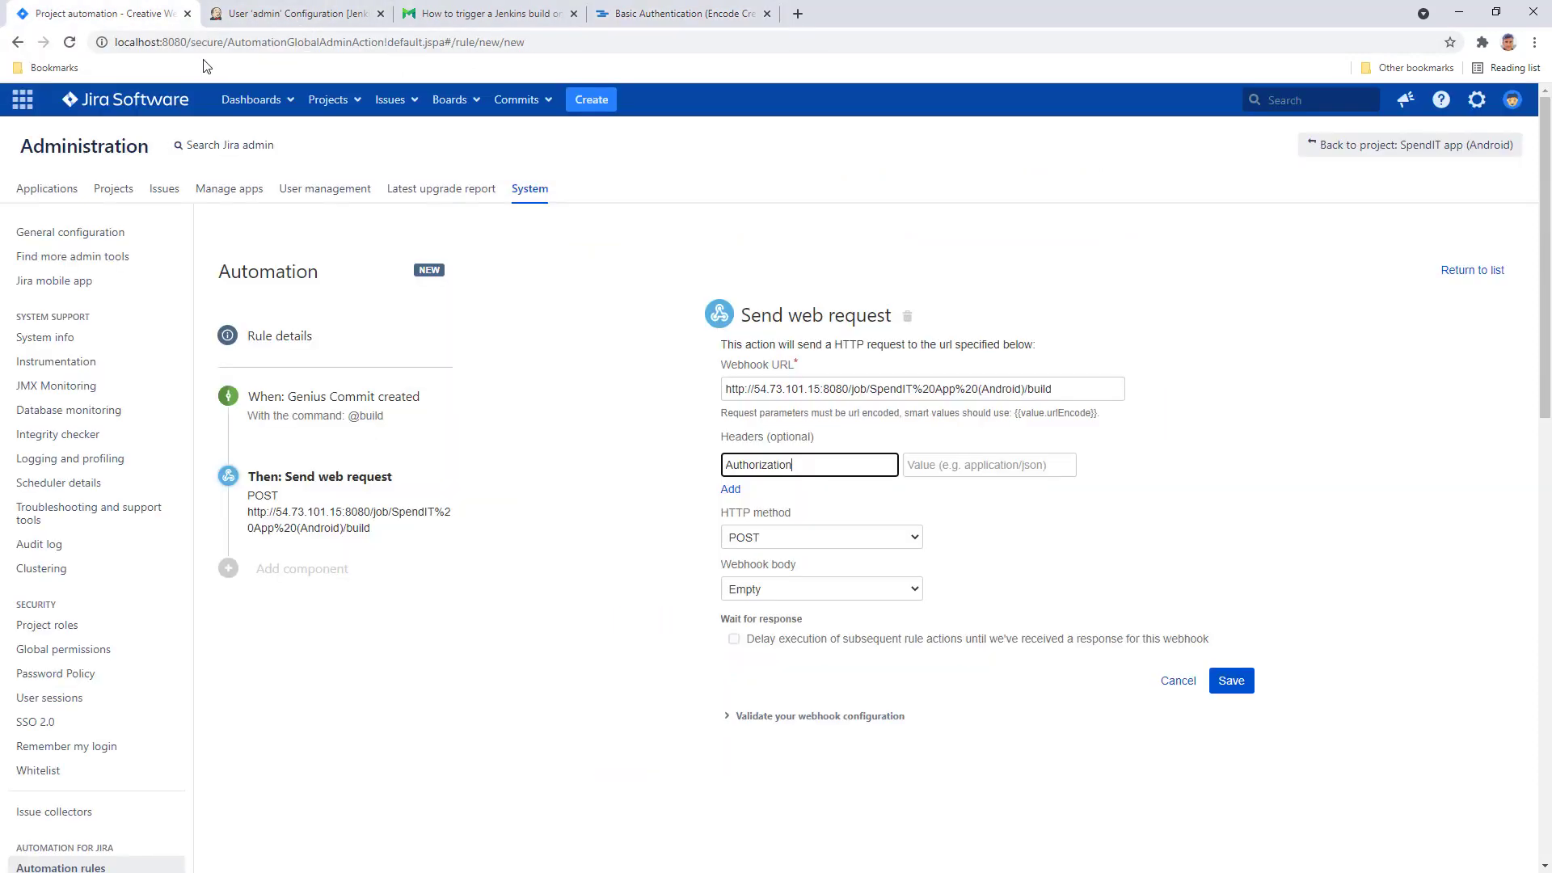
pyautogui.rightClick(980, 468)
pyautogui.click(1020, 591)
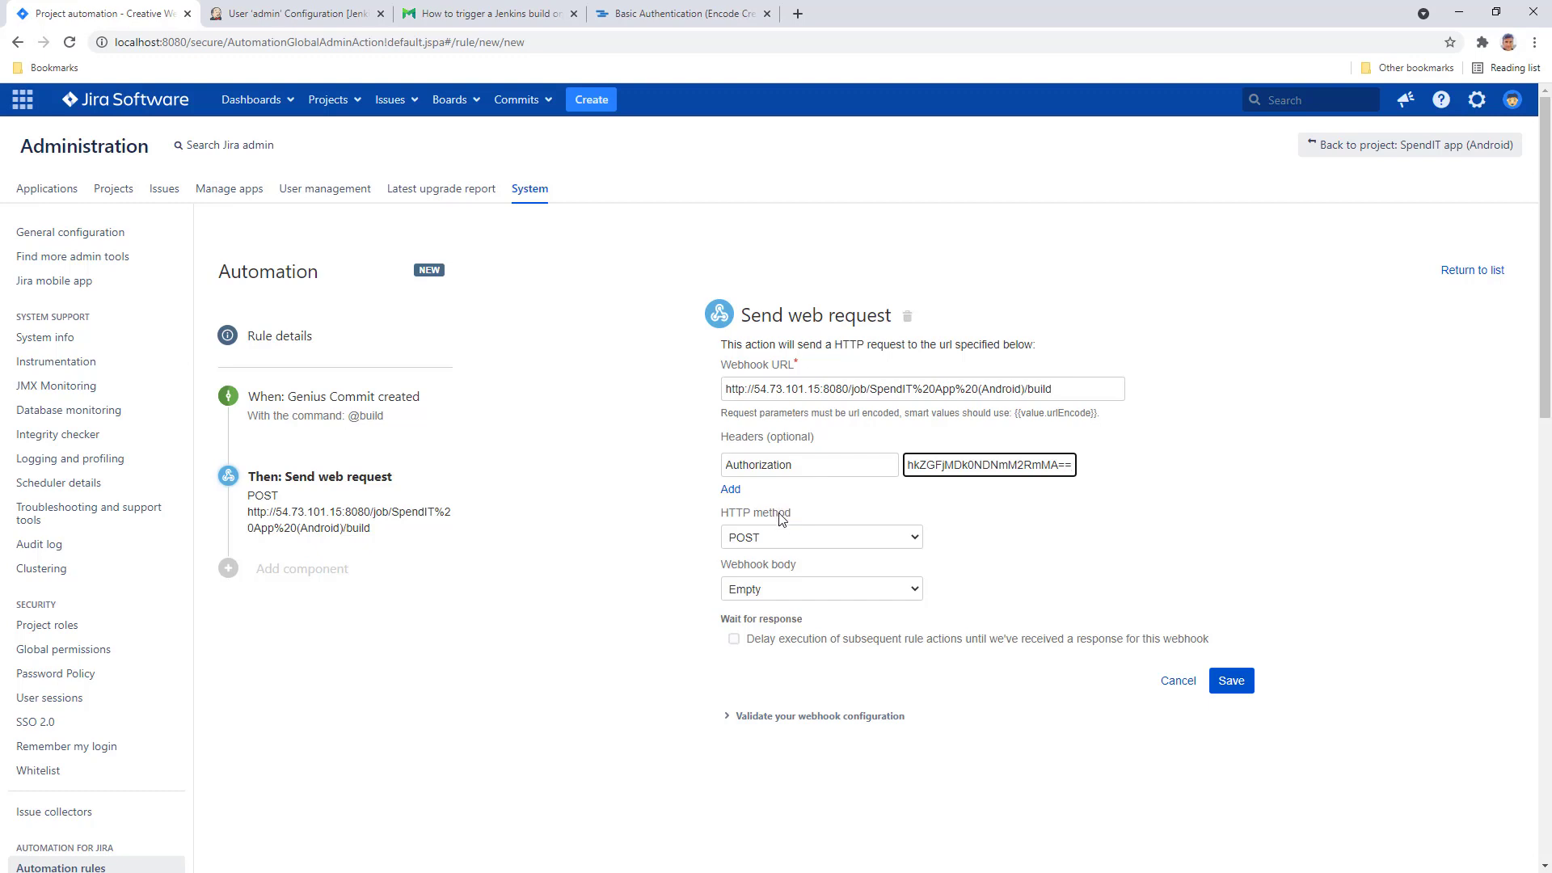
pyautogui.click(1234, 683)
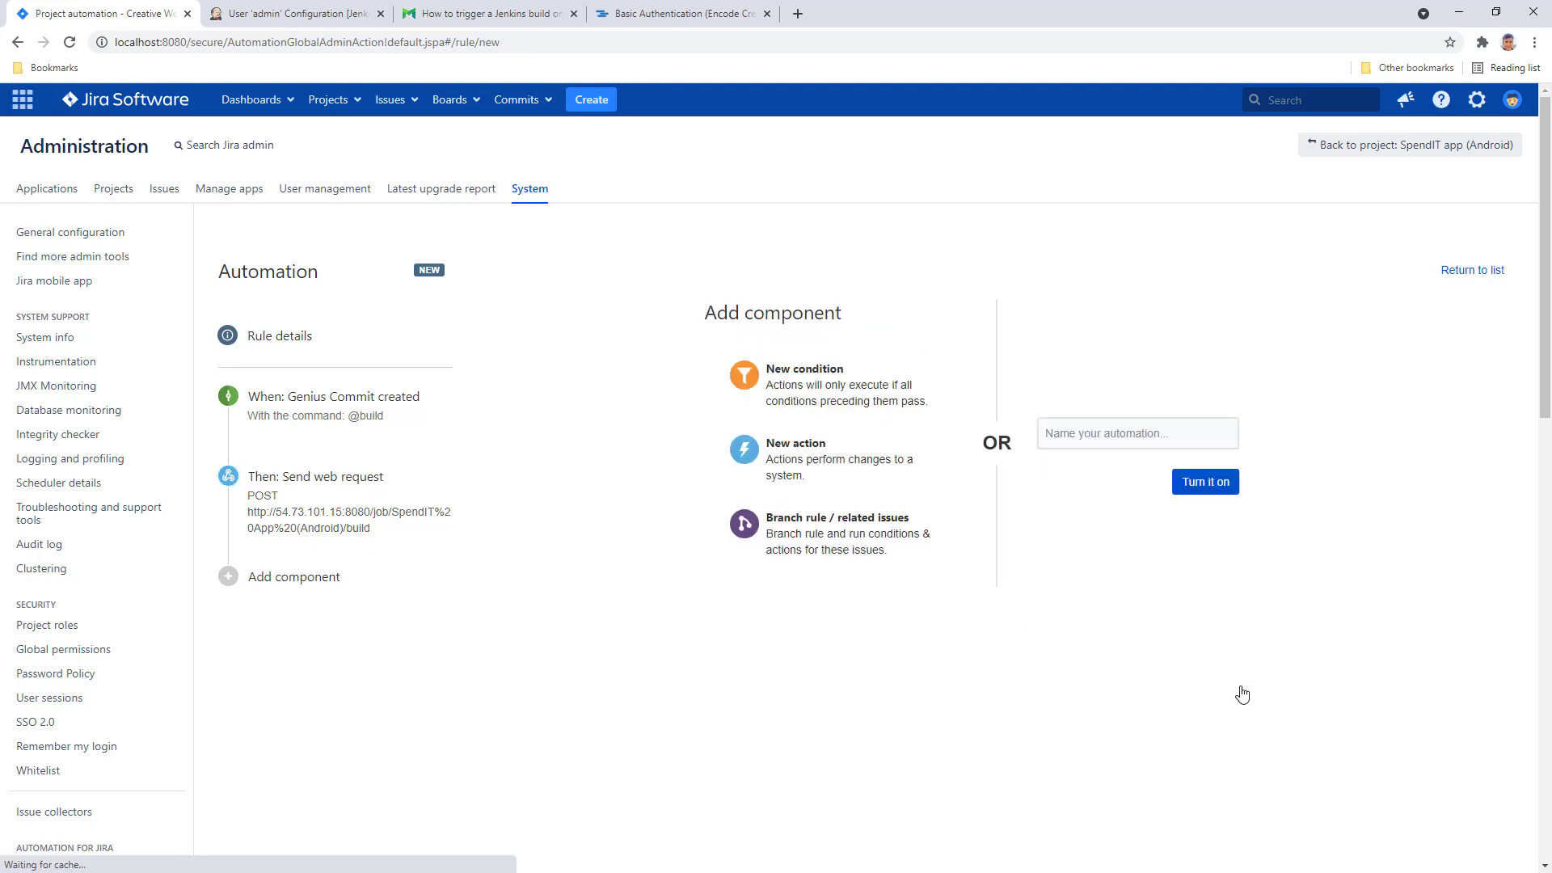
pyautogui.click(1140, 433)
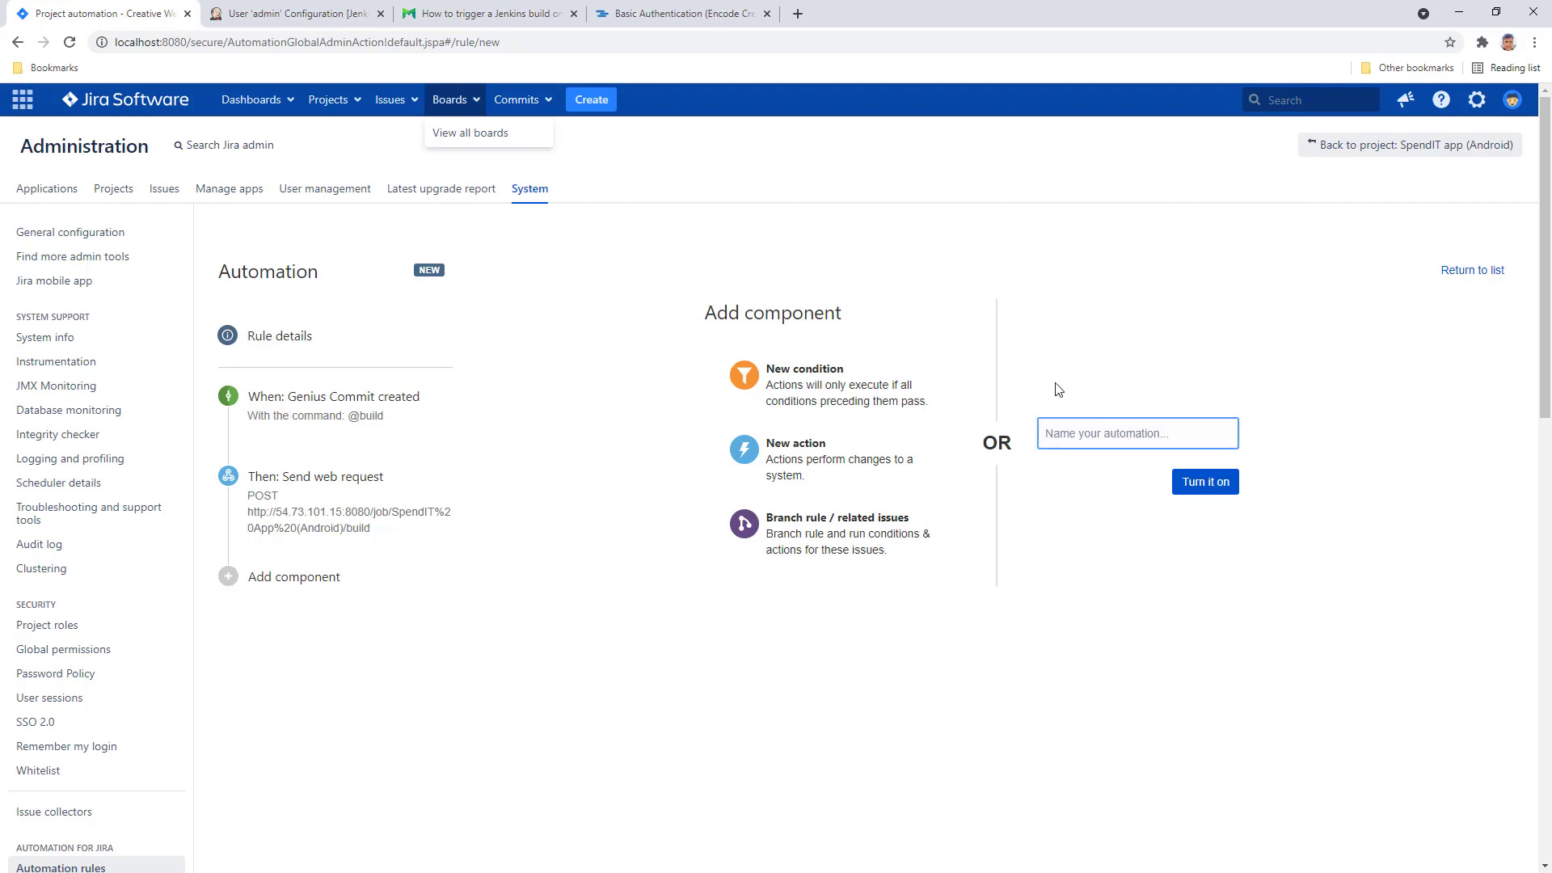
pyautogui.write('If @b')
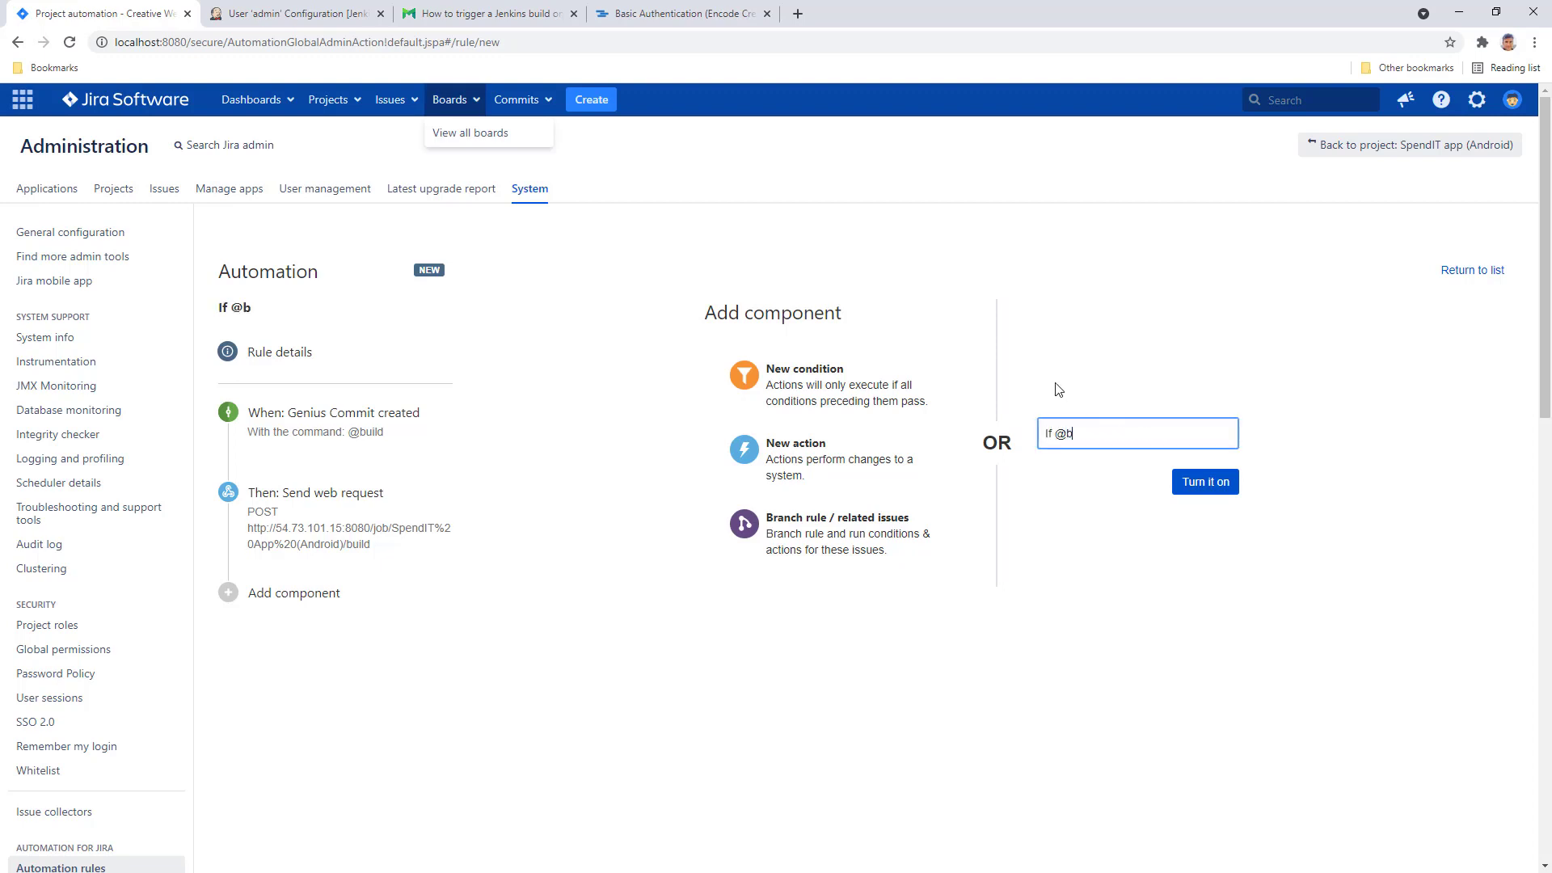
pyautogui.write('uild command is u')
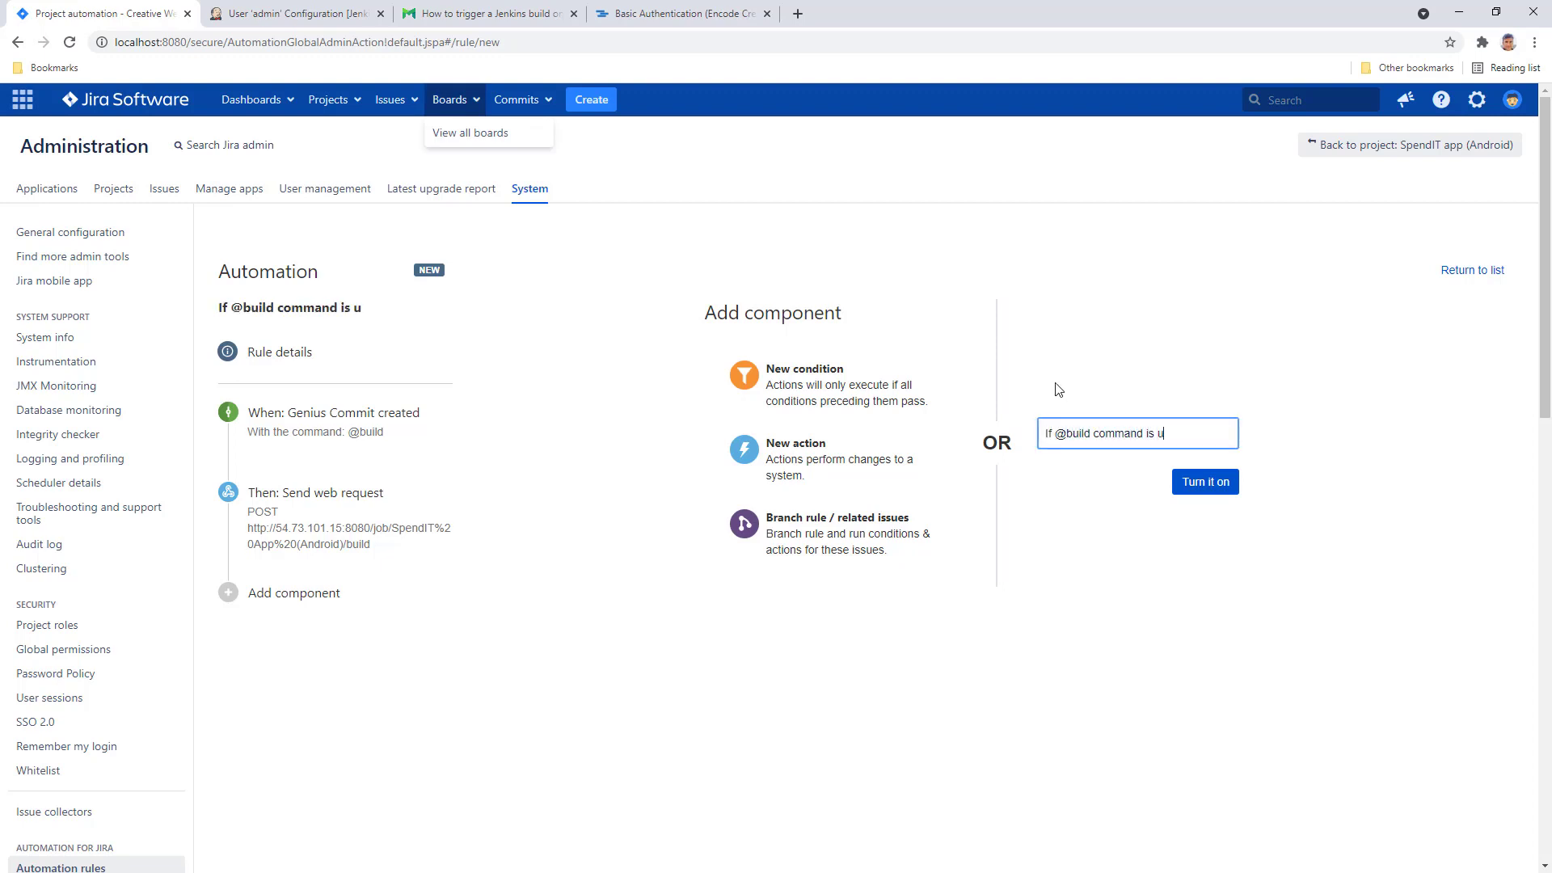
pyautogui.write('sed → Run a Jenk')
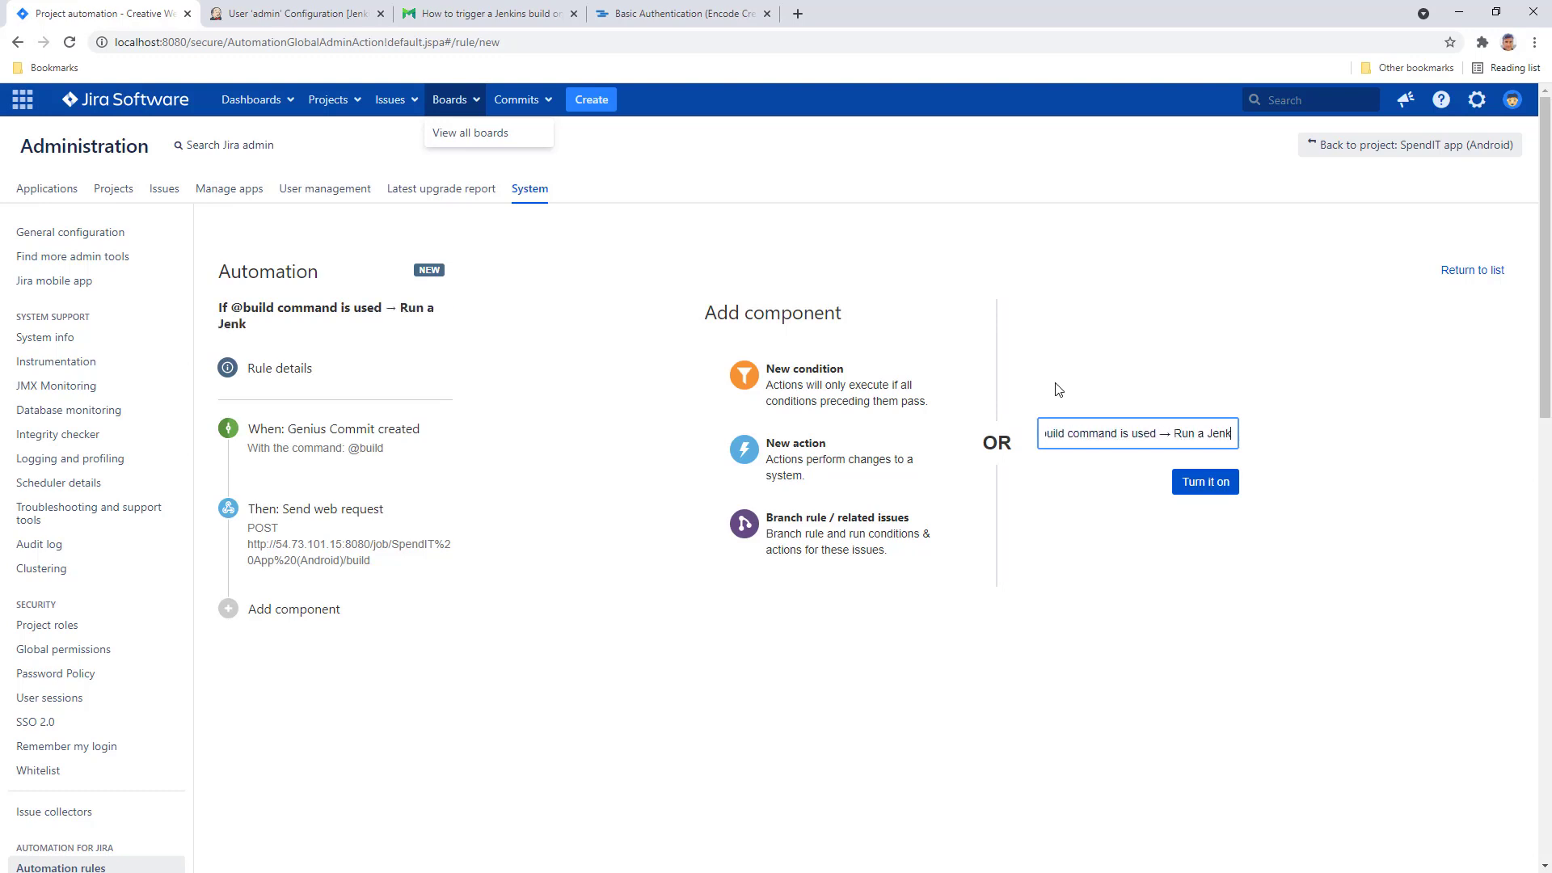
pyautogui.write('ins build')
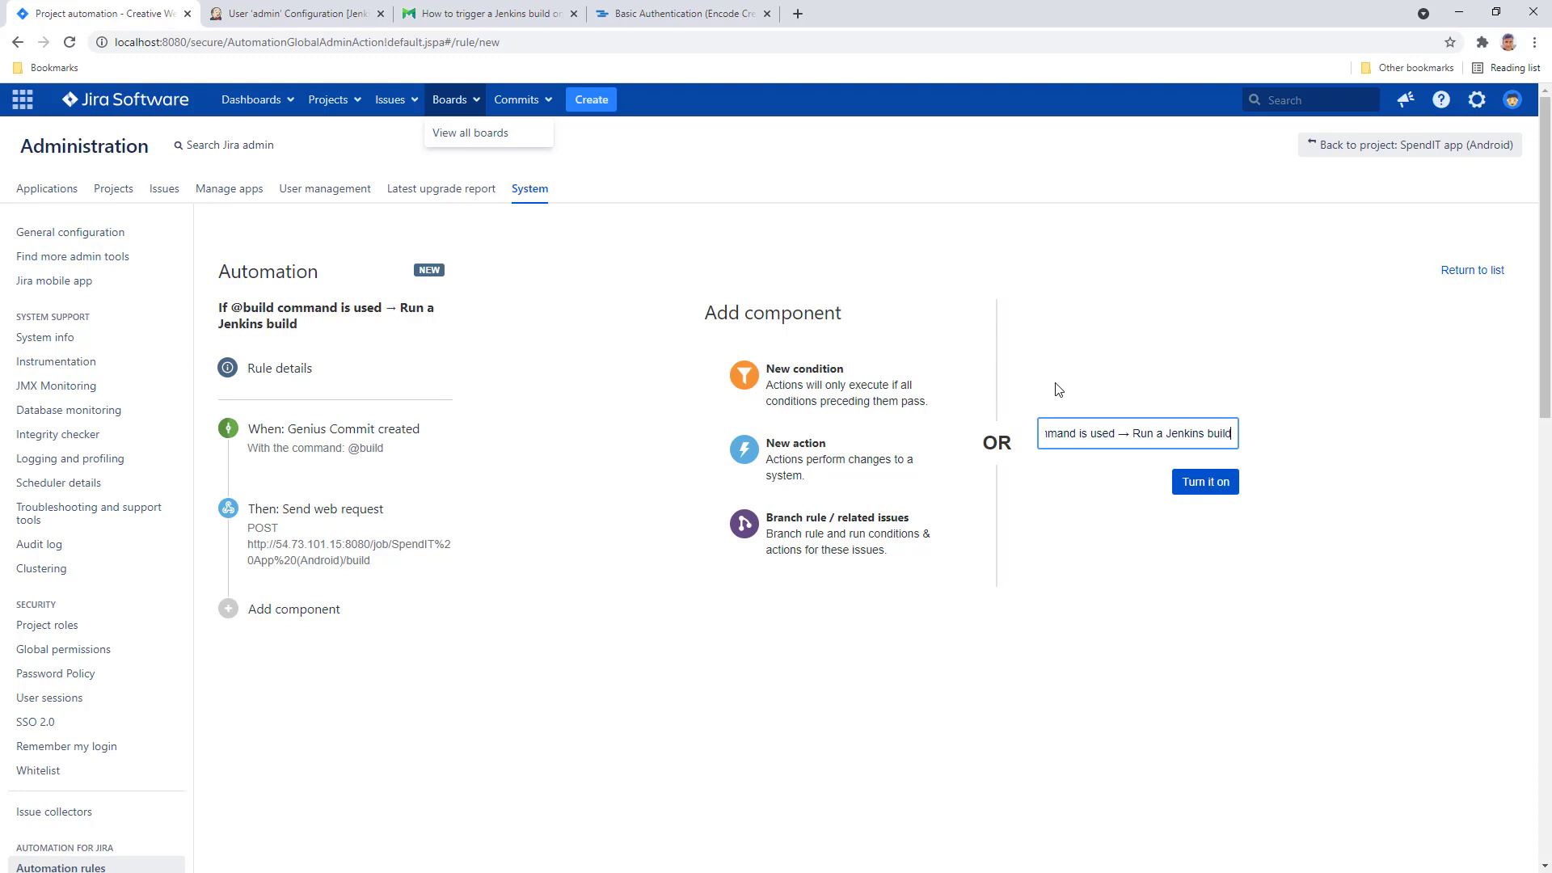
pyautogui.click(1206, 483)
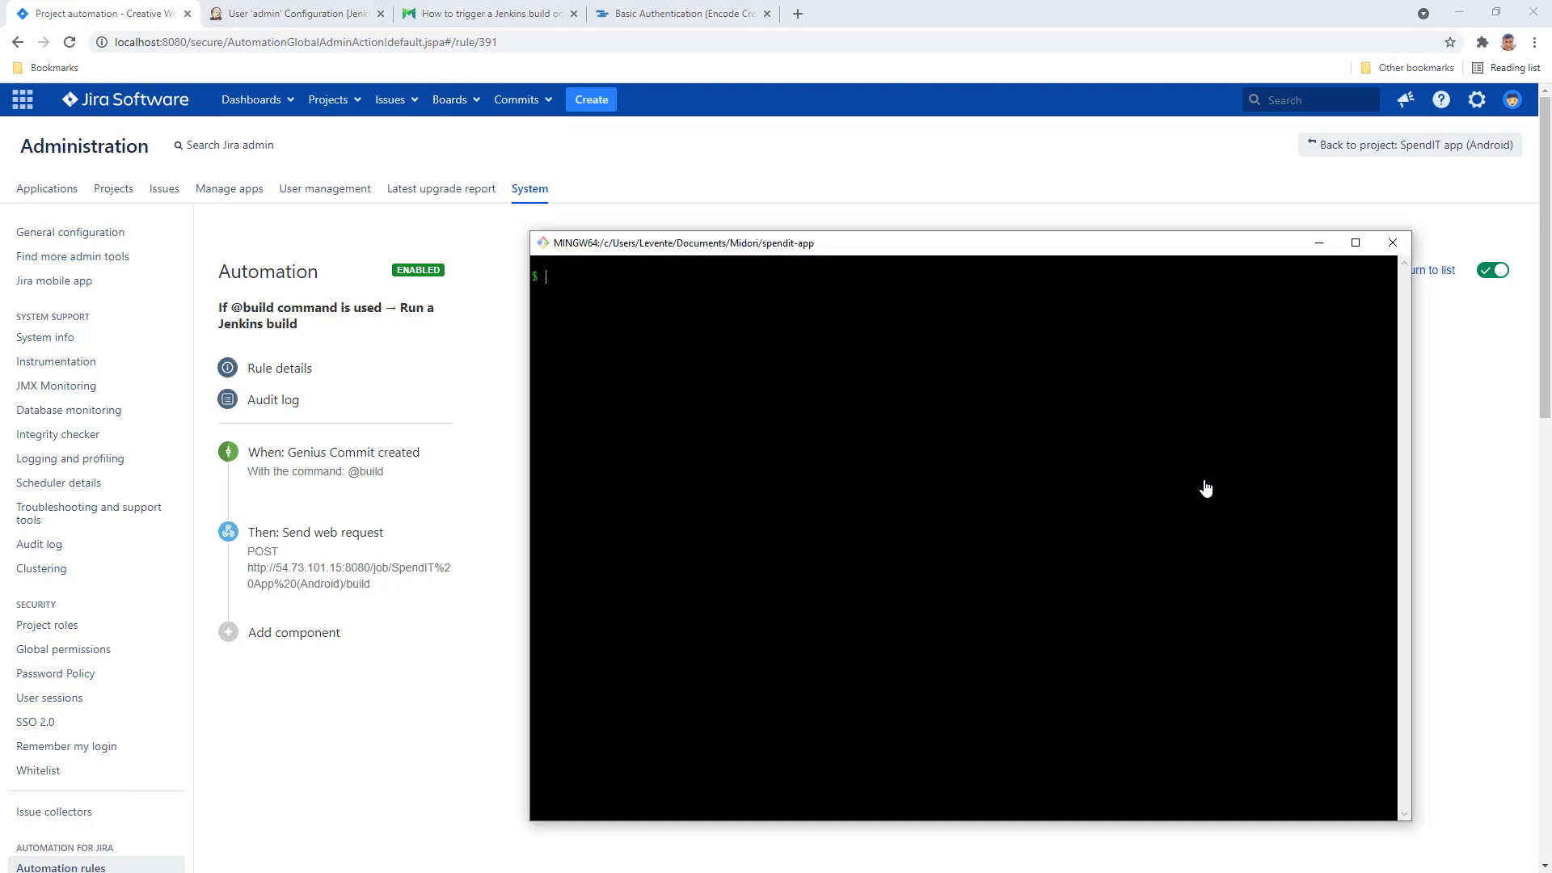
pyautogui.write('git status')
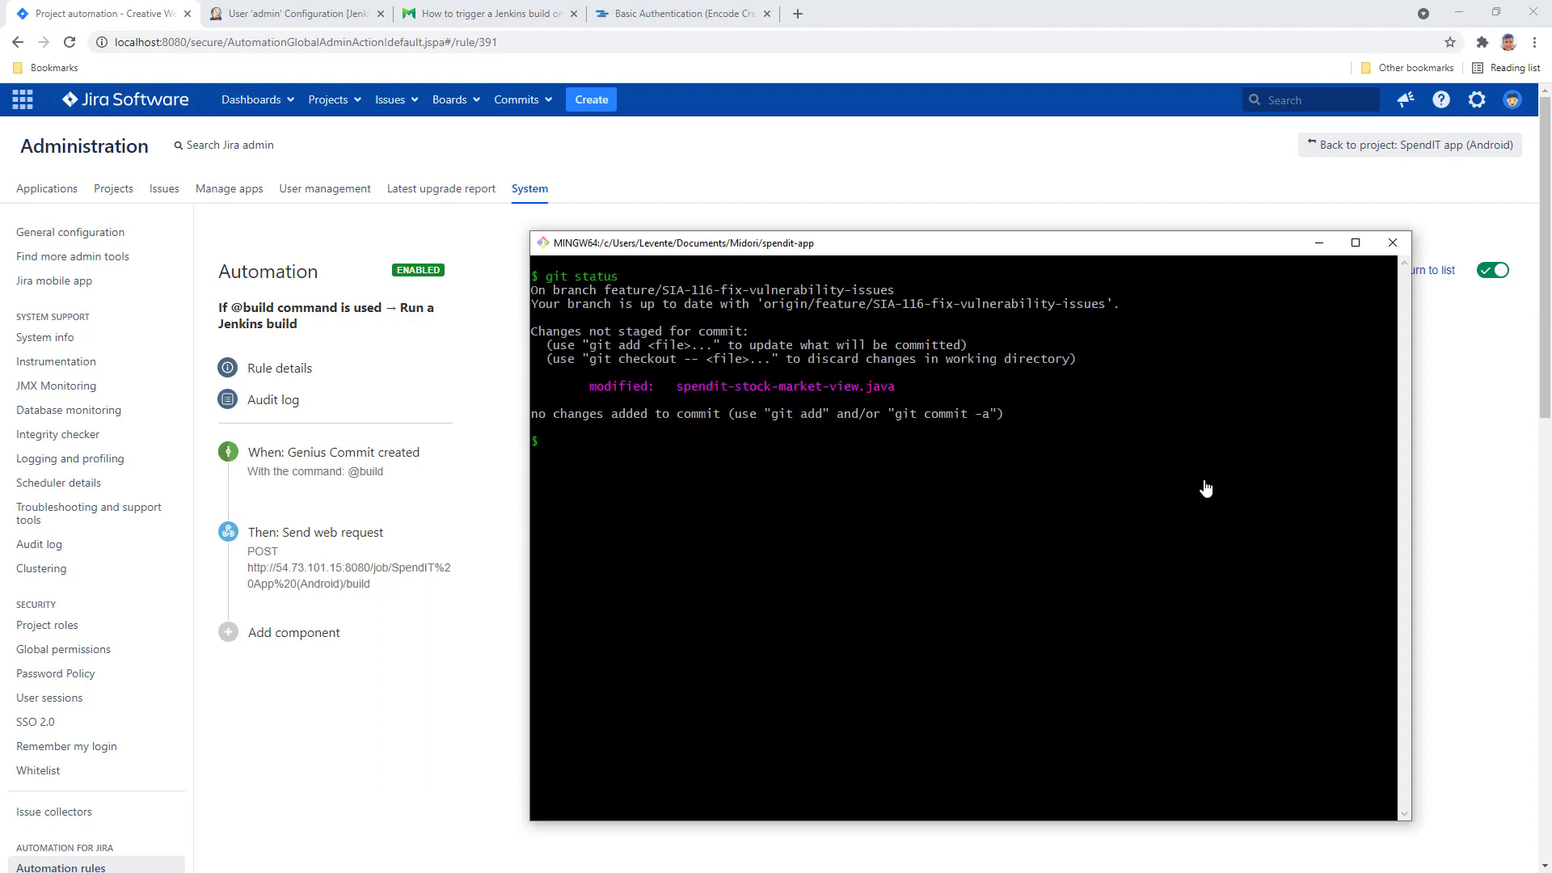
pyautogui.write('git add')
pyautogui.write('git commi')
pyautogui.write('t -m ""')
pyautogui.write('SIA-')
pyautogui.write('216 F')
pyautogui.write('ix anothe')
pyautogui.write('r bug in charts')
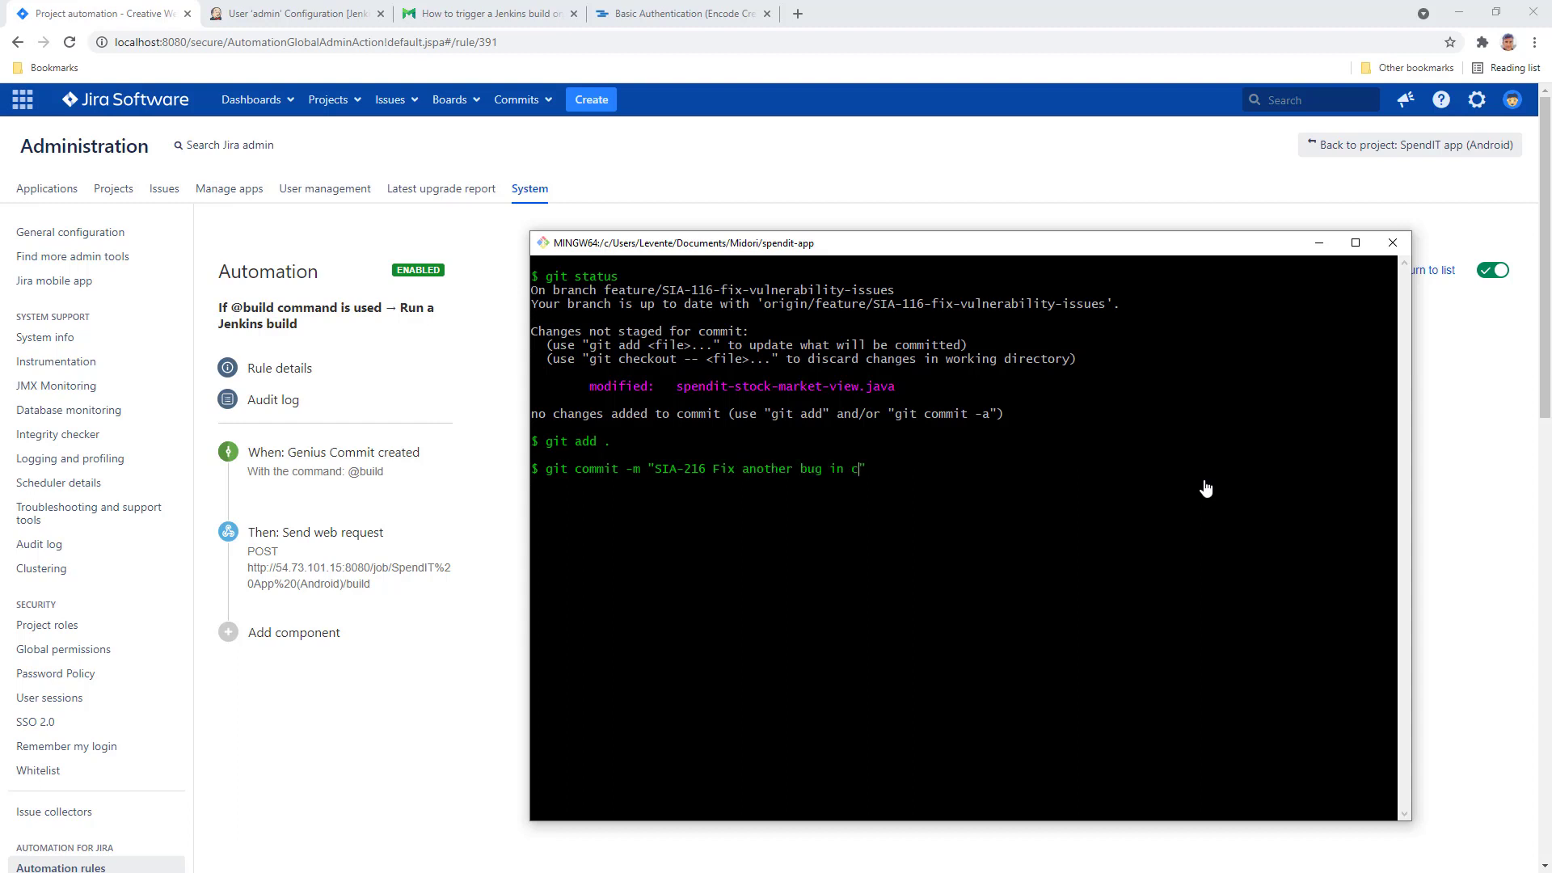
pyautogui.write(' @build')
pyautogui.press('Return')
pyautogui.write('git push')
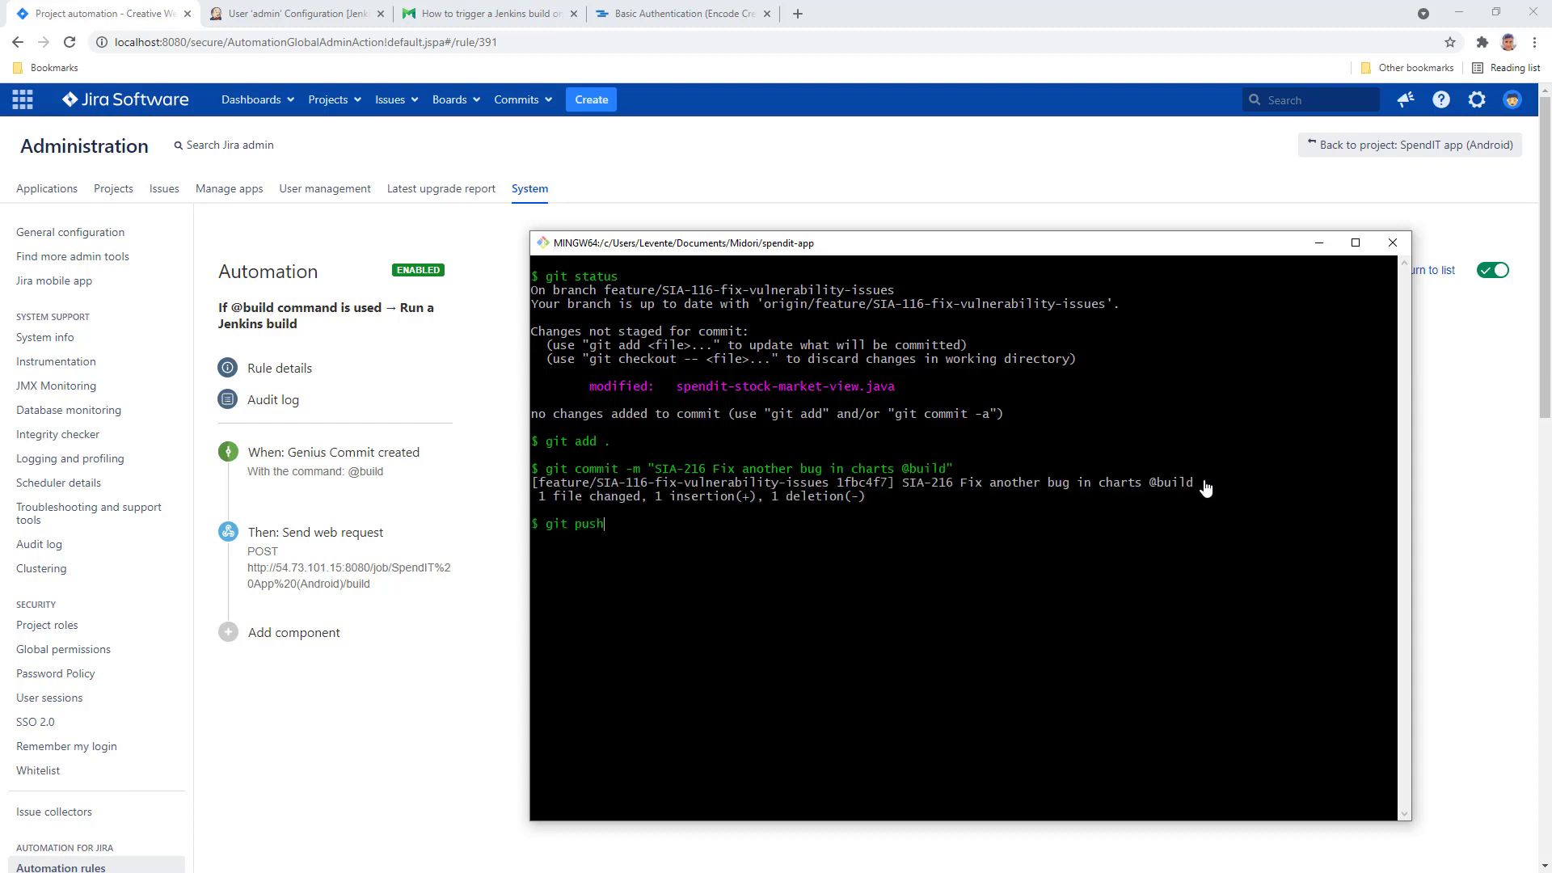
pyautogui.press('Return')
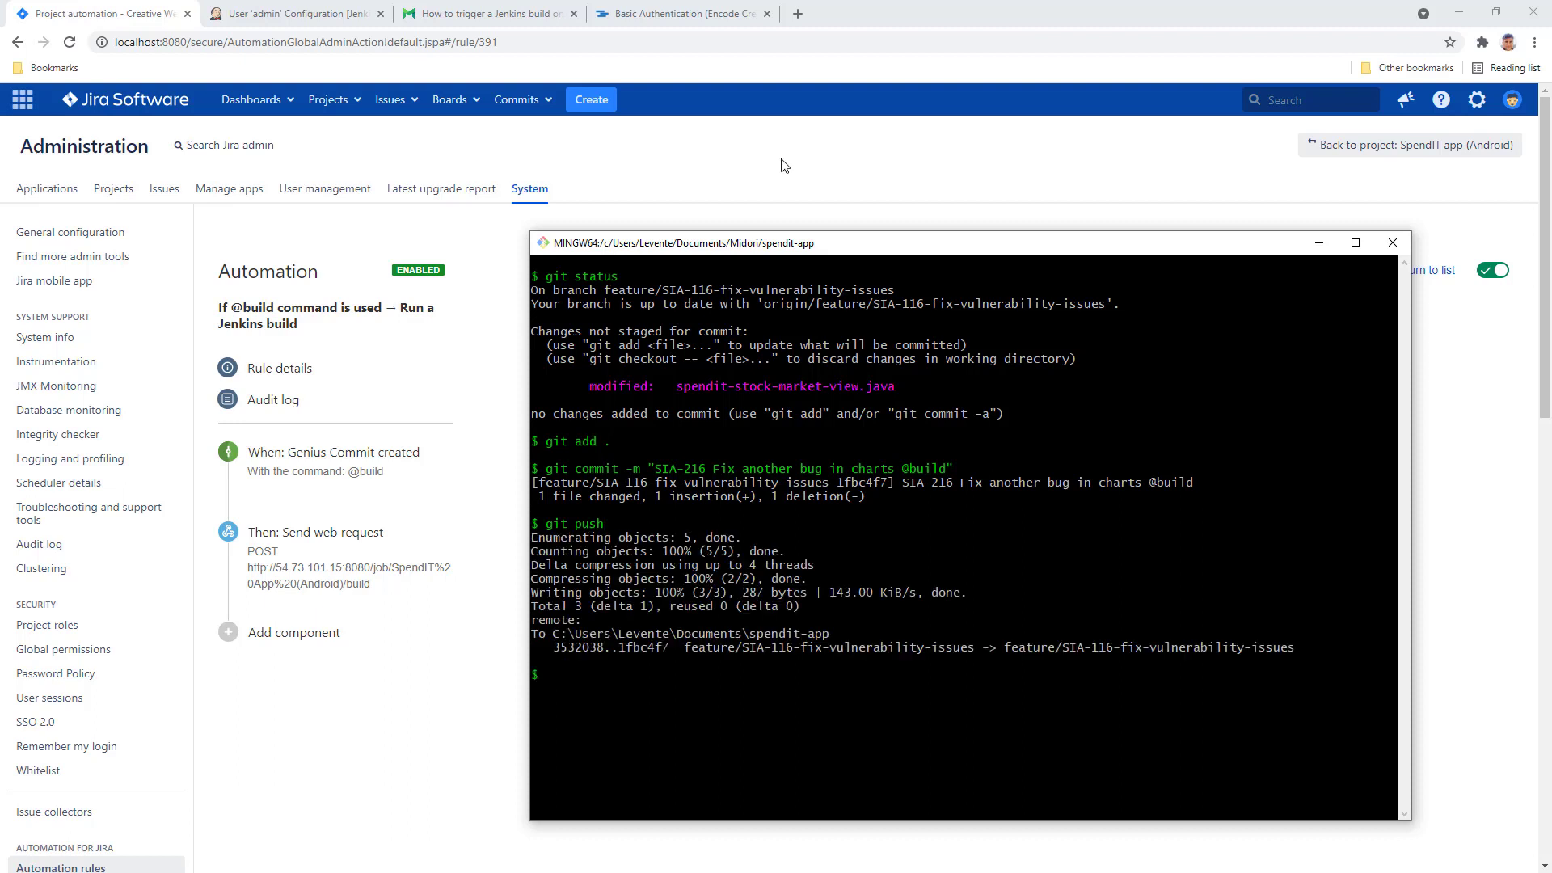
# - From the Jenkins dashboard, open the SpendIT App (Android) project to view builds #1 through #4
pyautogui.click(307, 16)
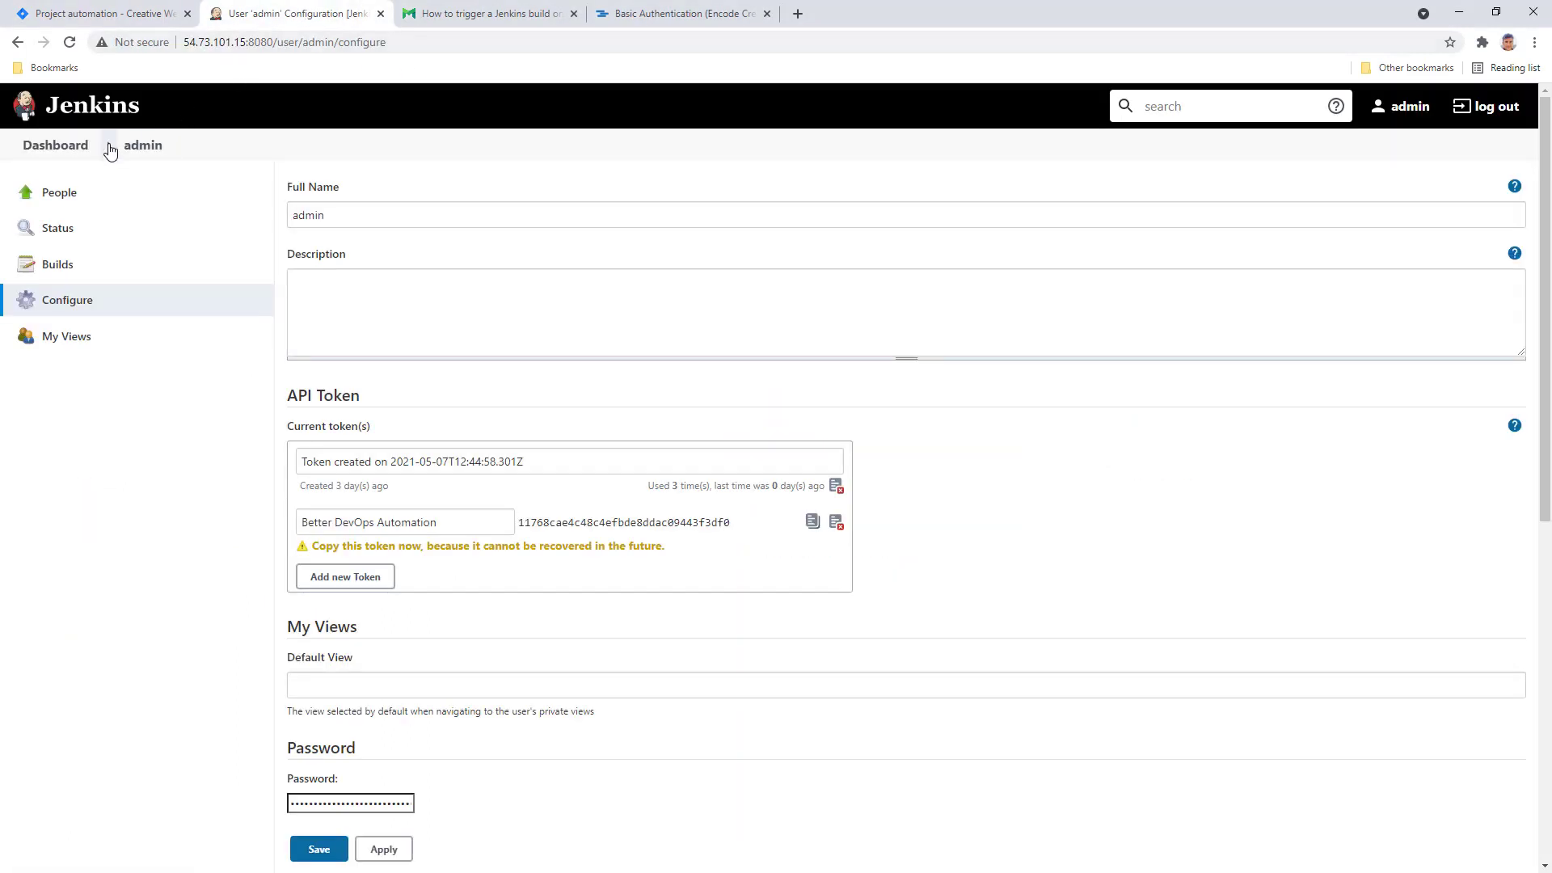
pyautogui.click(77, 152)
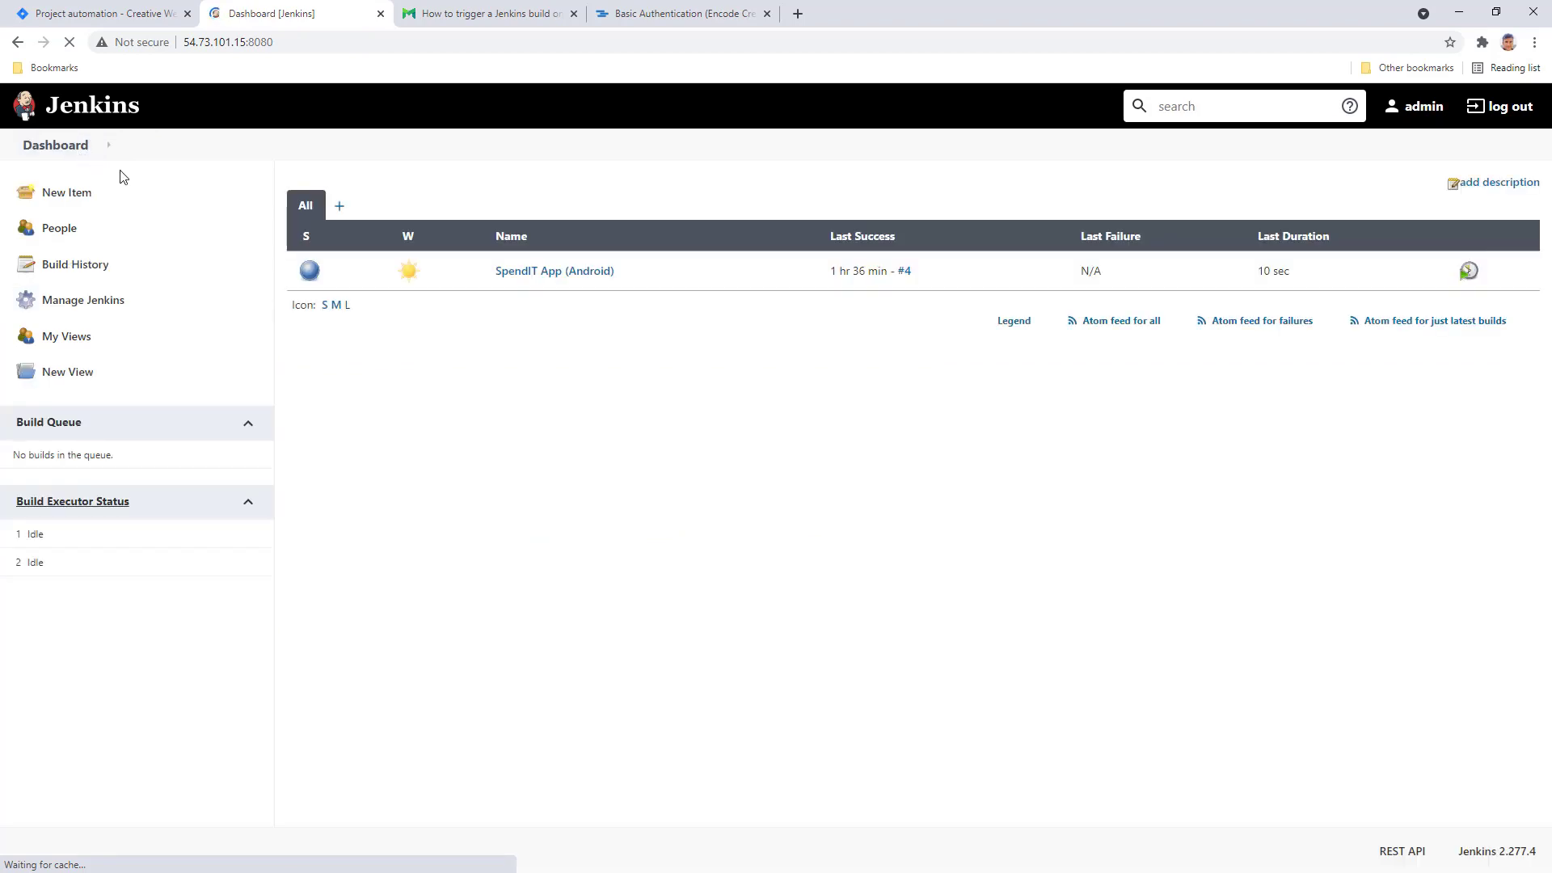
pyautogui.click(540, 272)
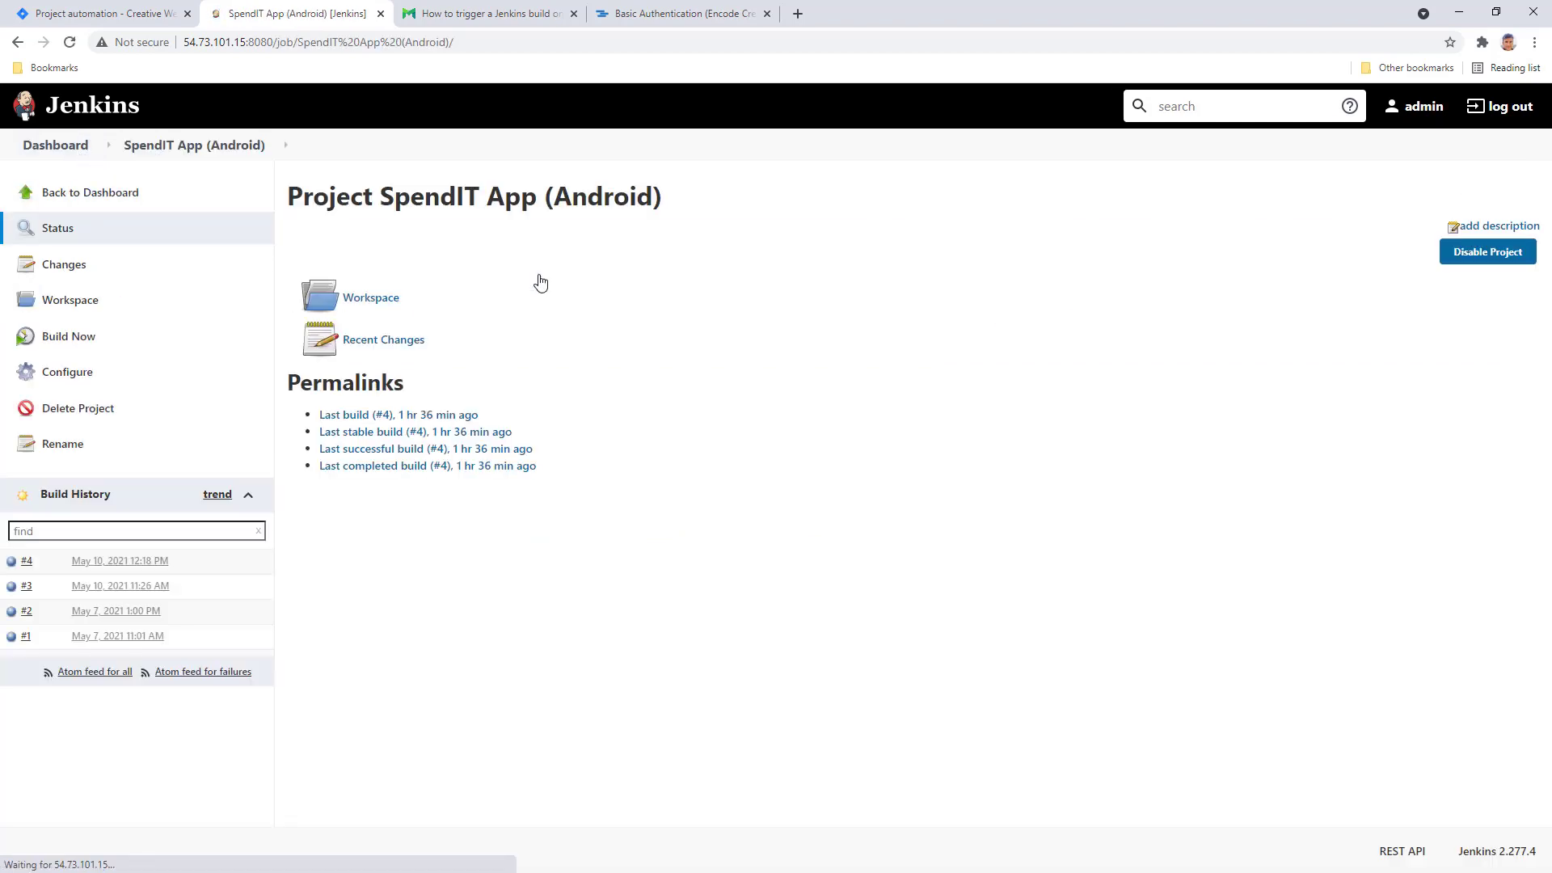